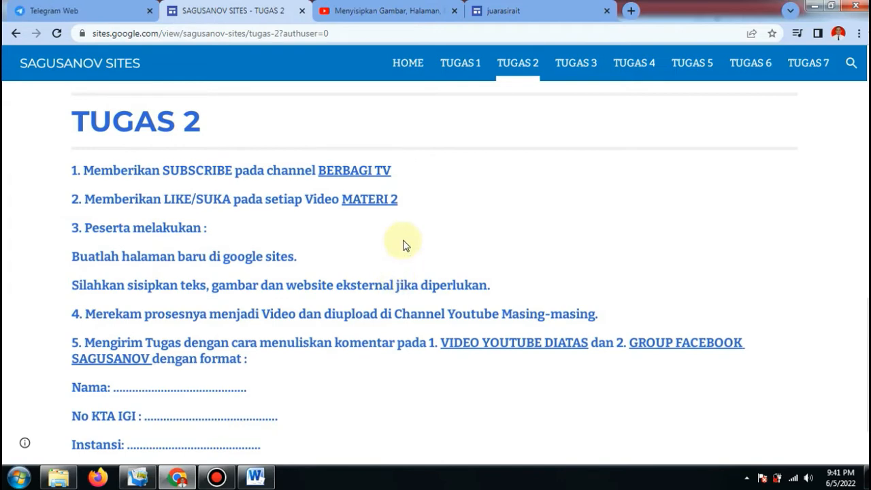
- Check the MATERI 2 video linked on the TUGAS 2 page, pause it, and close both YouTube pages
left_click(381, 201)
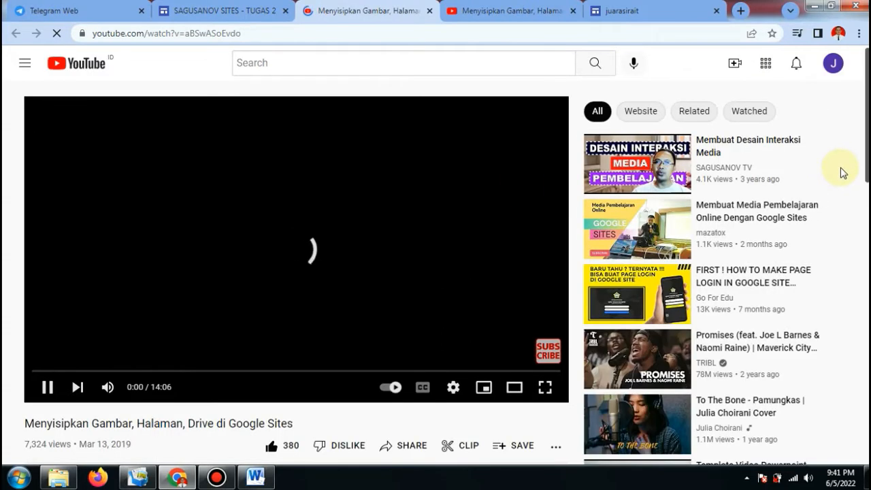
scroll(302, 220, "down", 2)
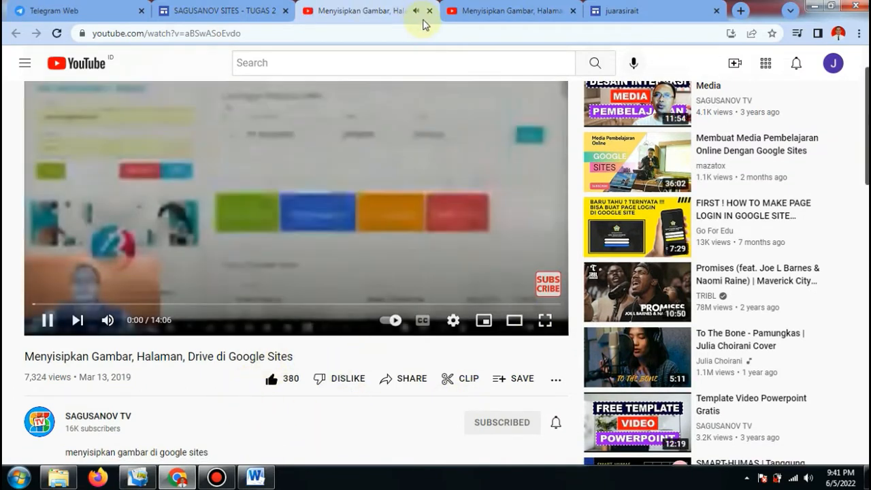
left_click(299, 228)
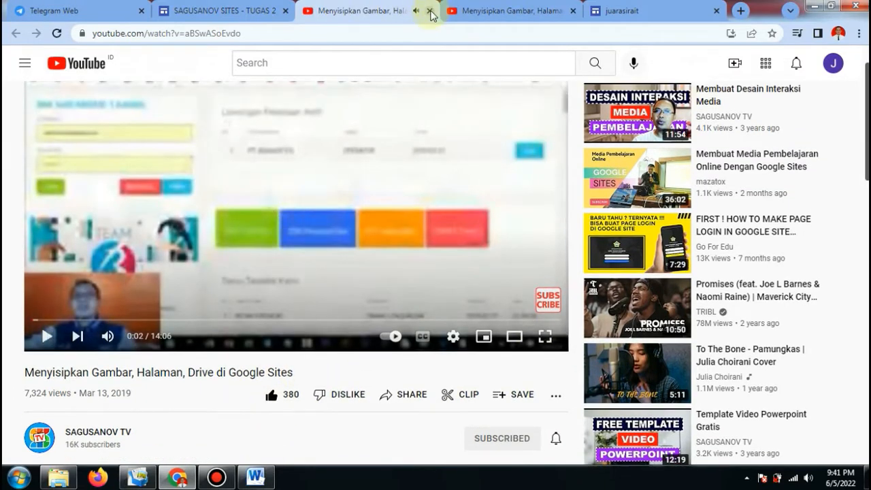
left_click(433, 11)
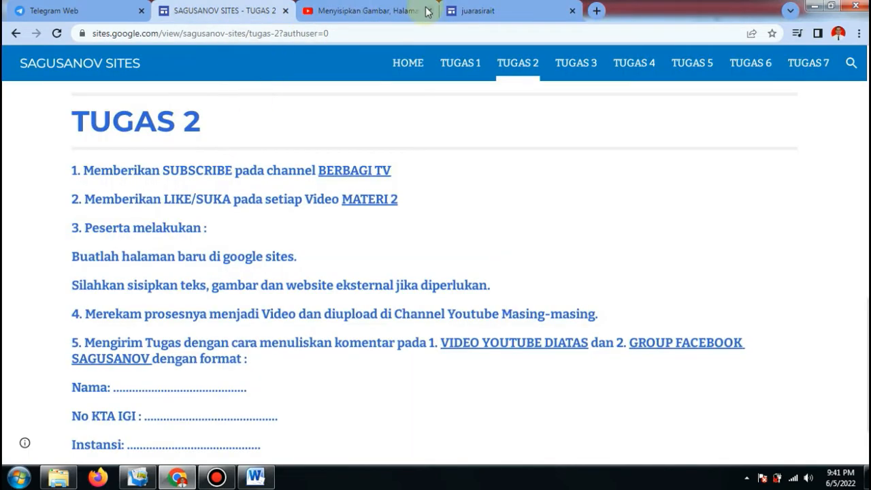
left_click(430, 12)
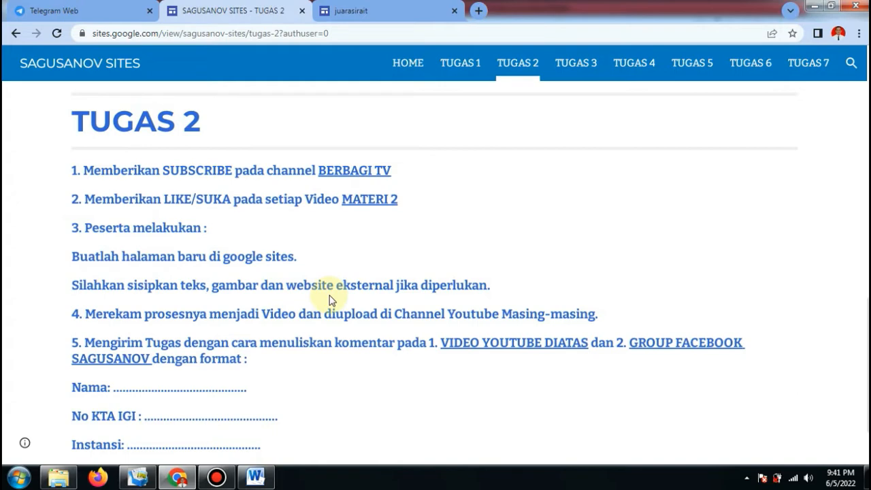
- Read the Tugas 2 instructions in the KELAS 99-C SAGUSANOV SITES group on Telegram Web
left_click(94, 8)
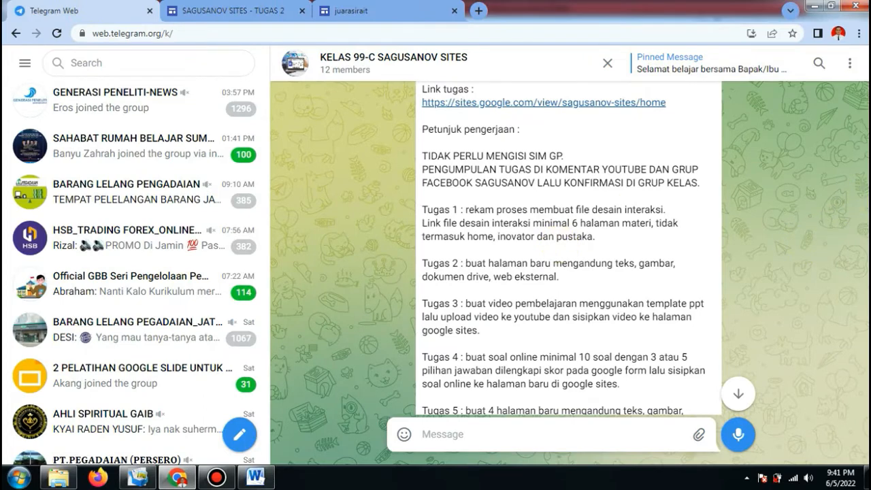
scroll(563, 249, "down", 1)
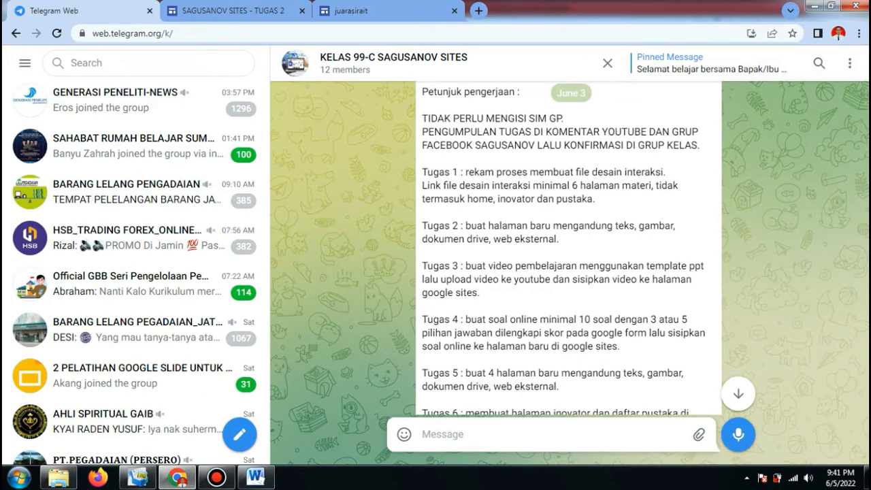
scroll(542, 264, "down", 1)
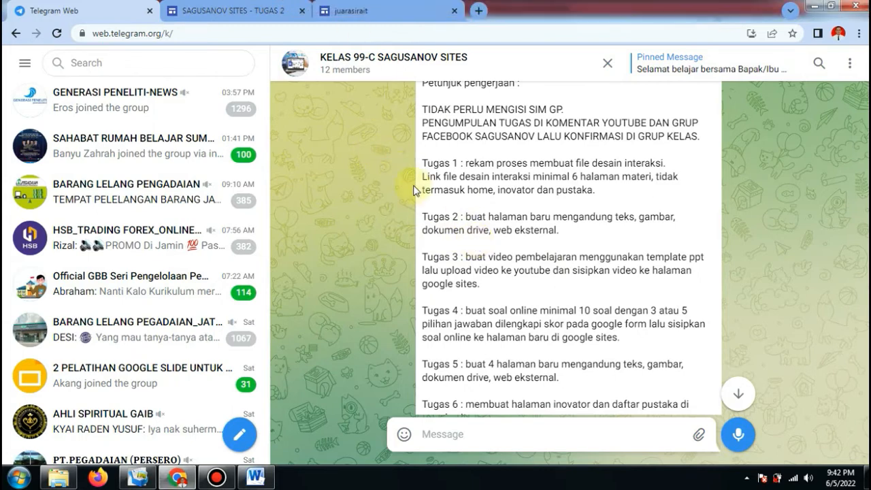
- Switch to the Google Sites editor and review the BESARAN home page from its header through the TUJUAN PEMBELAJARAN section
left_click(378, 19)
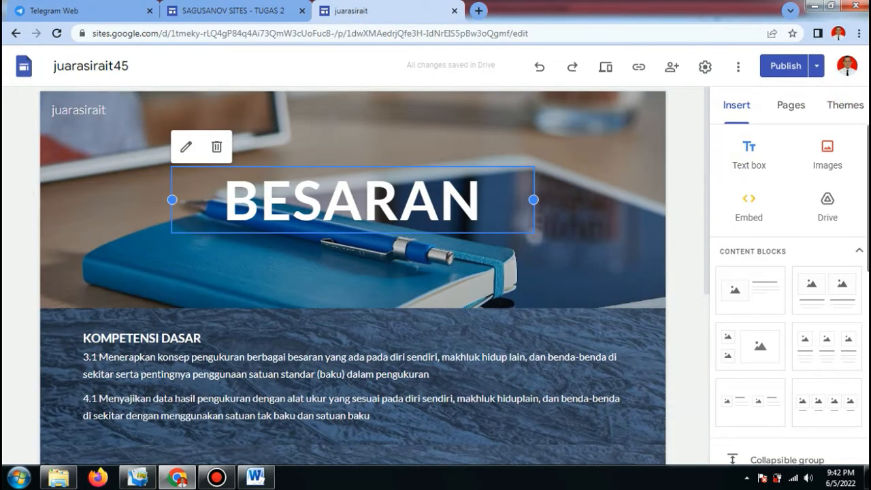
scroll(790, 307, "down", 1)
scroll(790, 306, "up", 1)
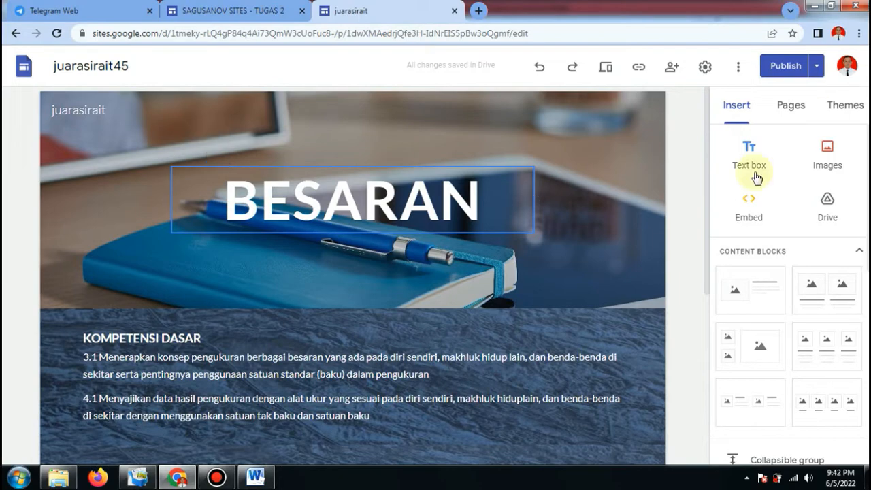
left_click_drag(708, 172, 716, 288)
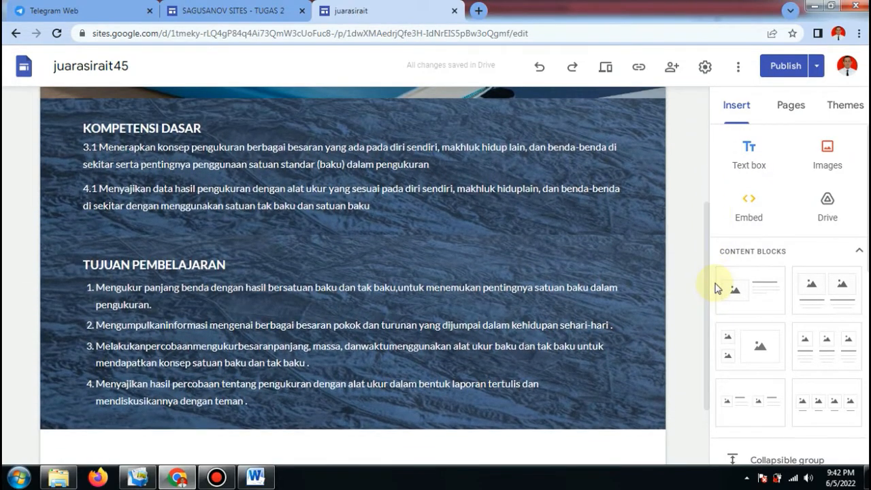
left_click(514, 289)
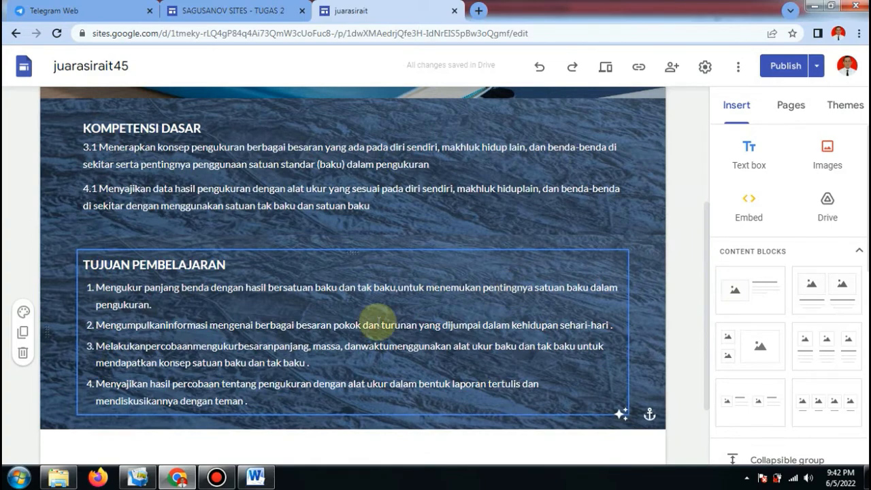
left_click(643, 262)
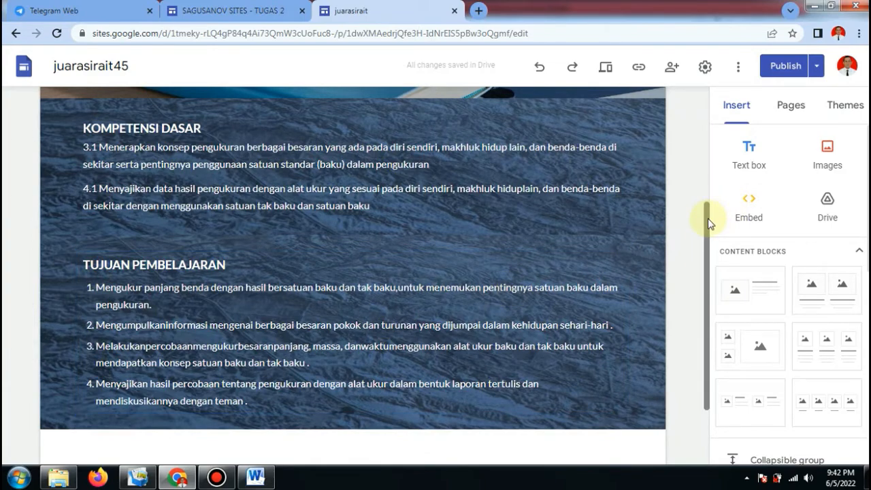
left_click_drag(710, 224, 708, 88)
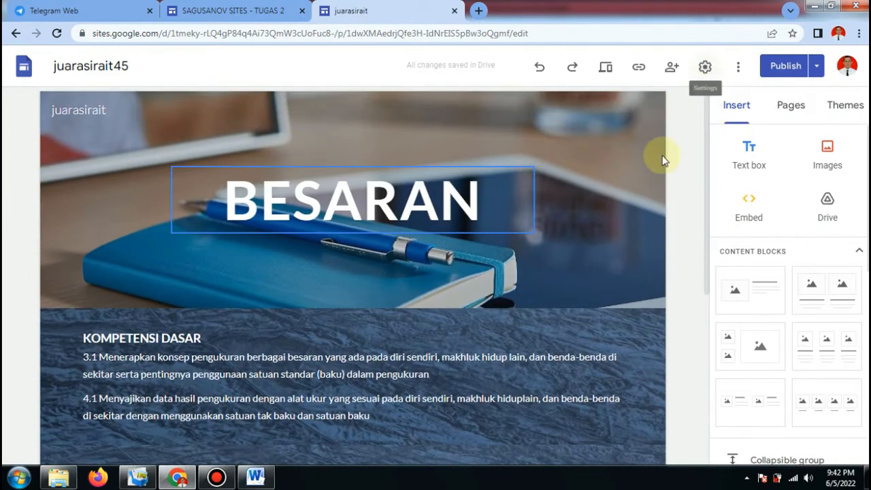
mouse_move(619, 225)
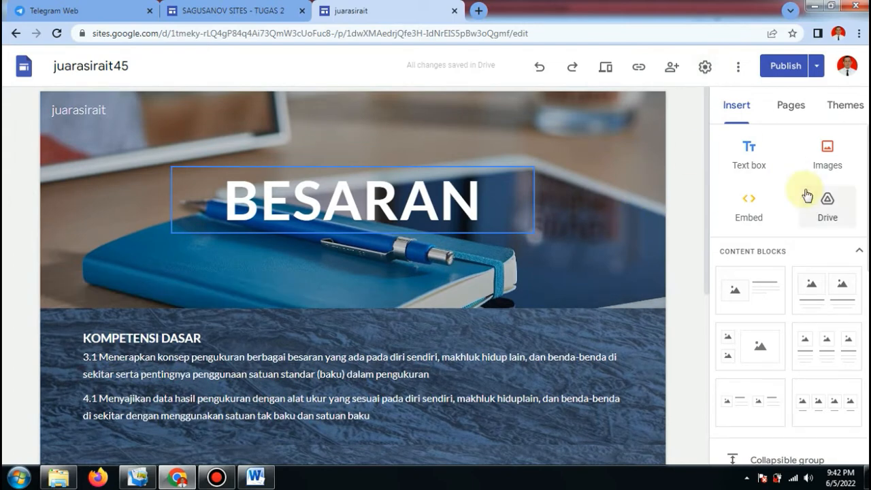
- Add a new page named DEFENISI BESARAN to the site
left_click(808, 111)
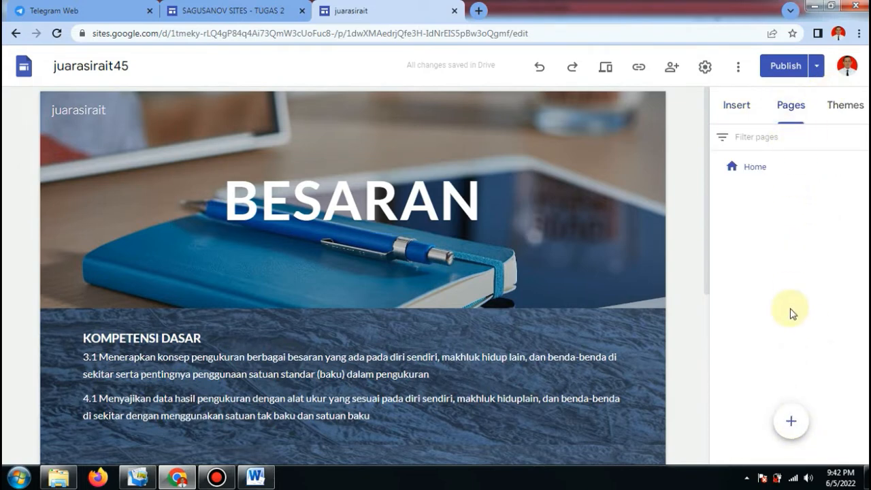
mouse_move(792, 438)
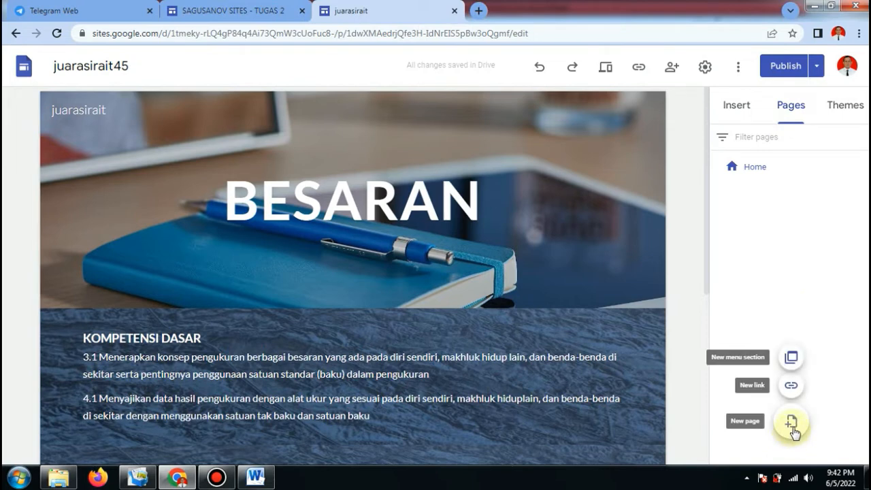
left_click(792, 424)
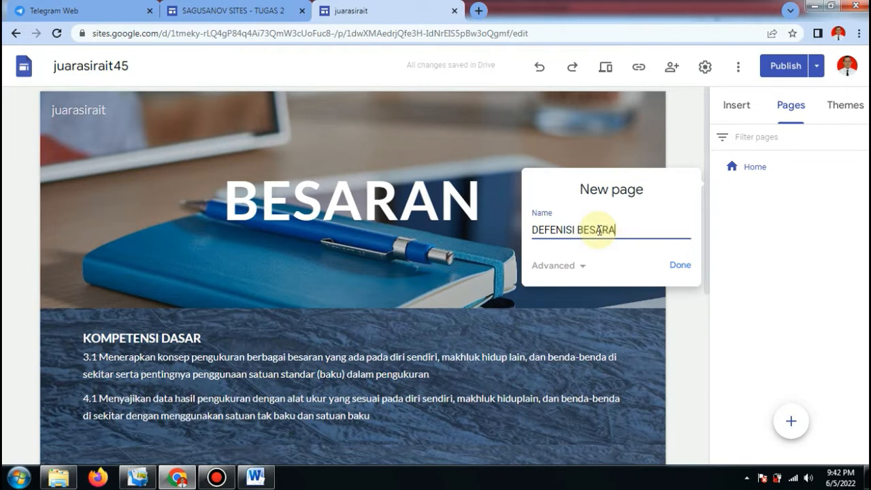
left_click(681, 268)
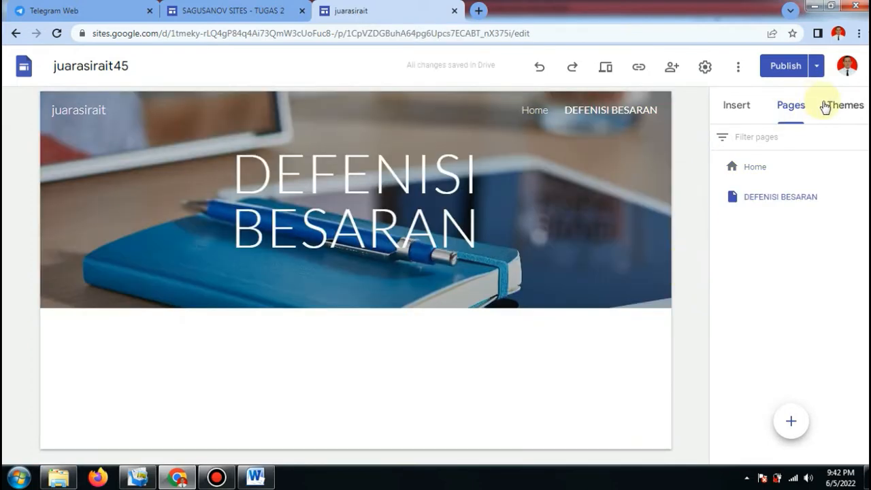
- Insert an empty text box below the DEFENISI BESARAN header and place the cursor in it
left_click(746, 110)
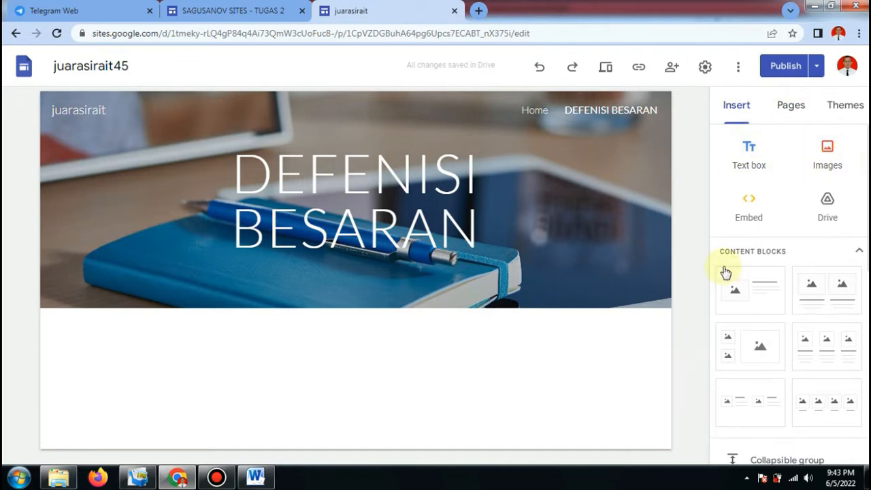
left_click(753, 151)
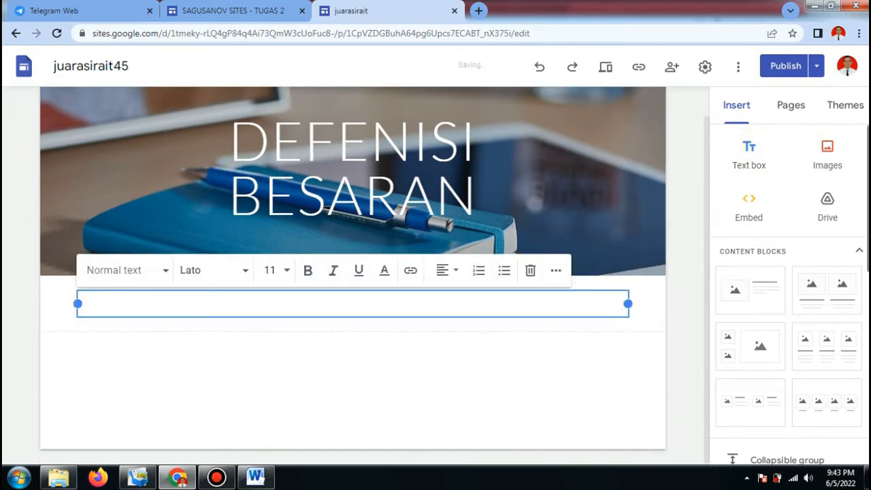
mouse_move(869, 198)
left_mouse_down()
mouse_move(869, 213)
mouse_move(869, 197)
left_mouse_up()
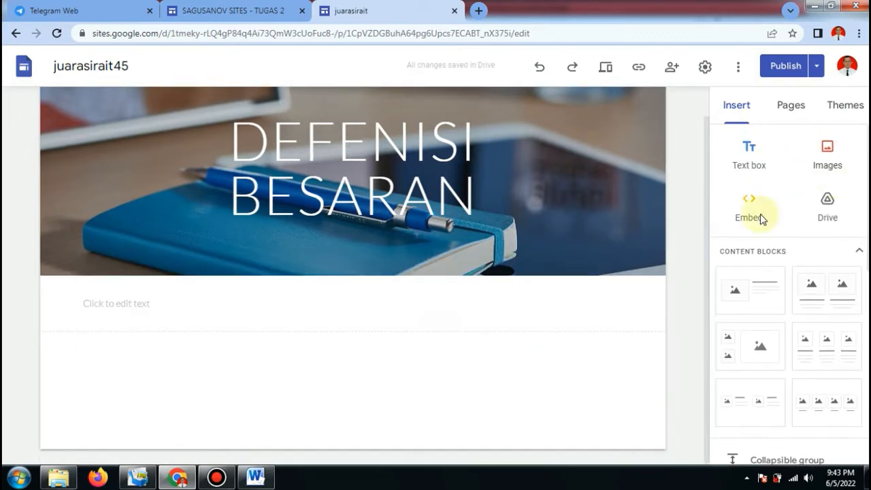
left_click(244, 312)
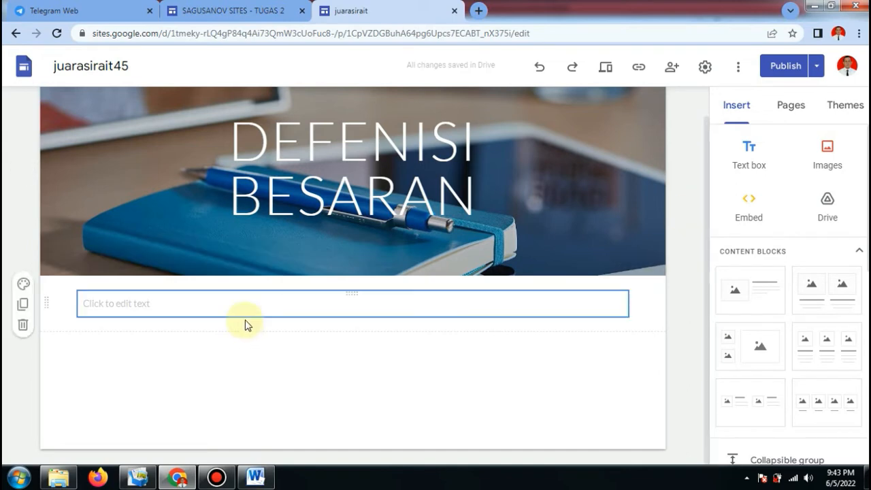
left_click(133, 305)
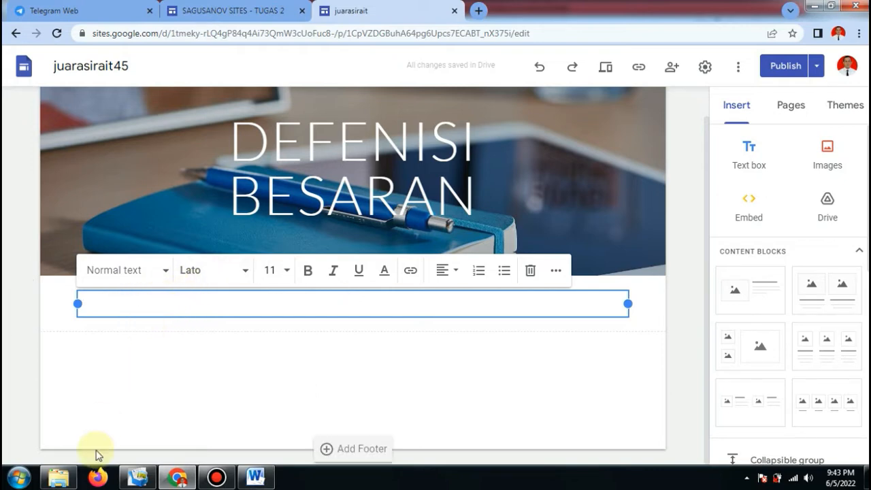
- Open the Word document Materi sagusanov Sites from the Google Sites folder and copy the "Besaran adalah Sesuatu" paragraph under TUGAS 2
left_click(64, 479)
left_click(214, 275)
key("BackSpace")
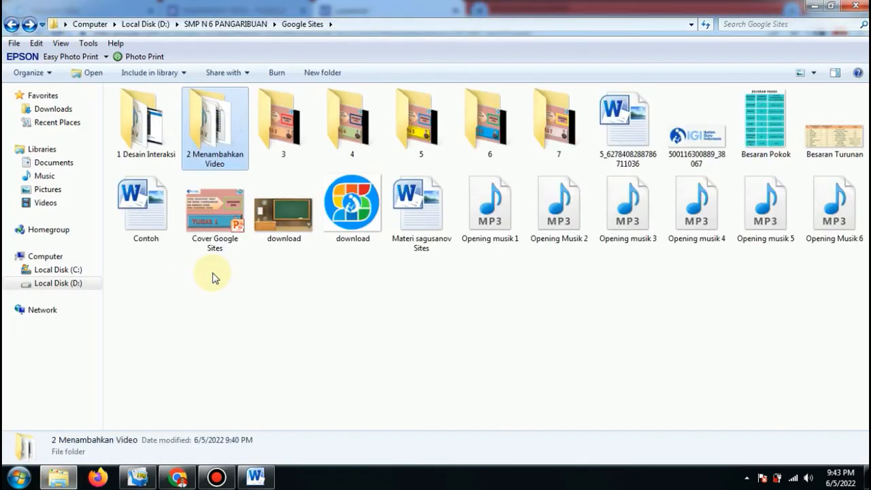
double_click(431, 207)
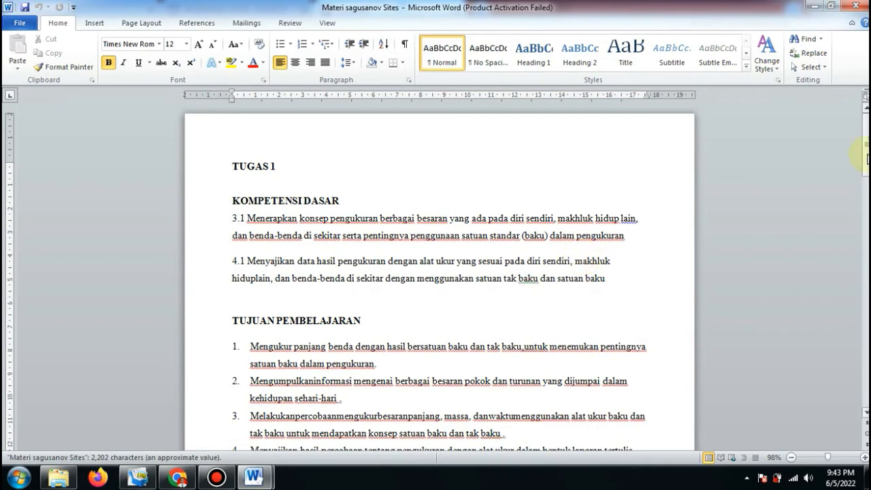
left_click_drag(868, 127, 868, 170)
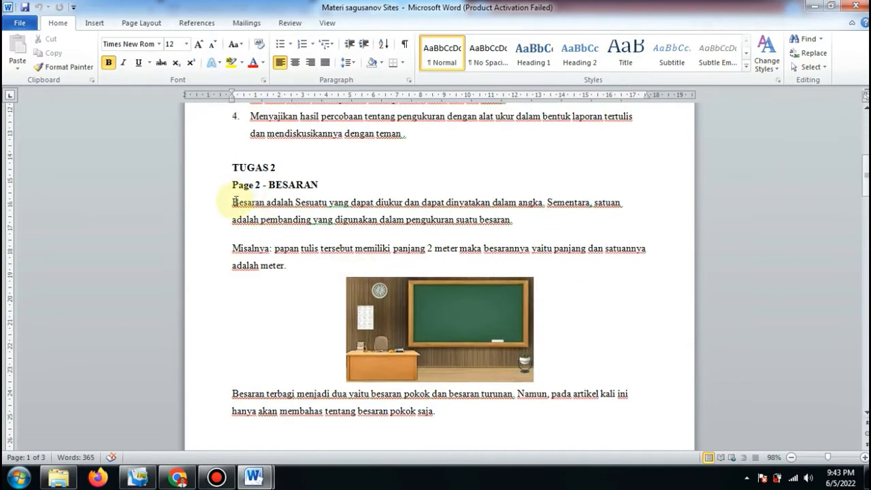
left_click_drag(233, 202, 515, 225)
key("ctrl+c")
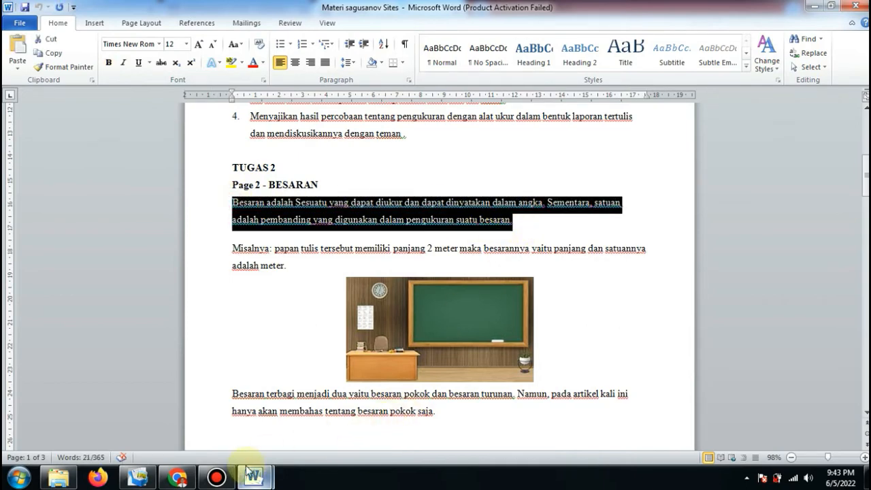
- Return to the site in Chrome and paste the copied definition of Besaran into the text box
left_click(183, 479)
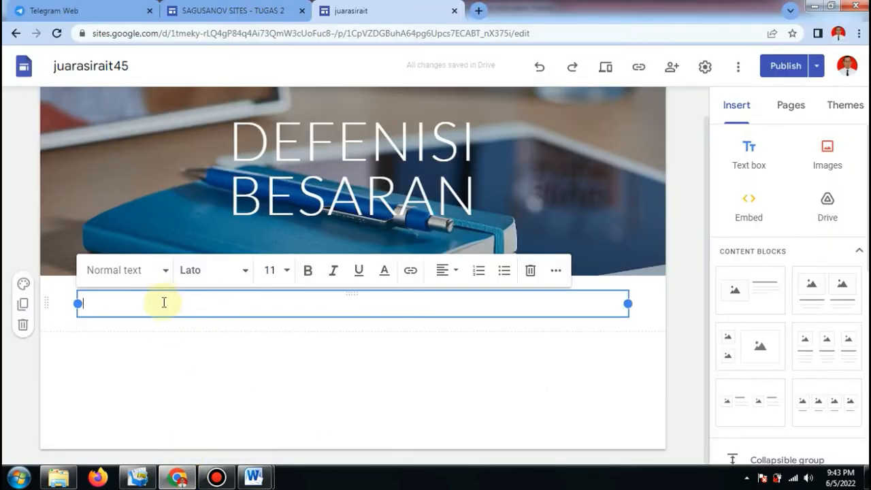
key("ctrl+v")
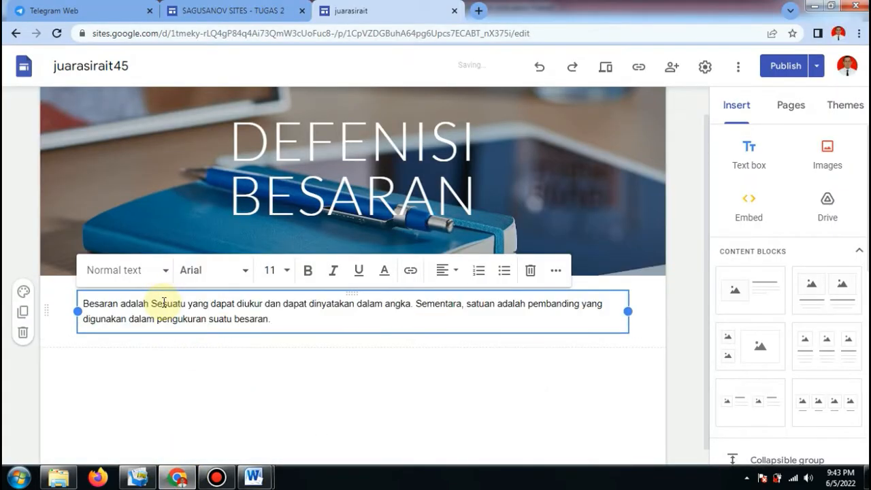
left_click(214, 364)
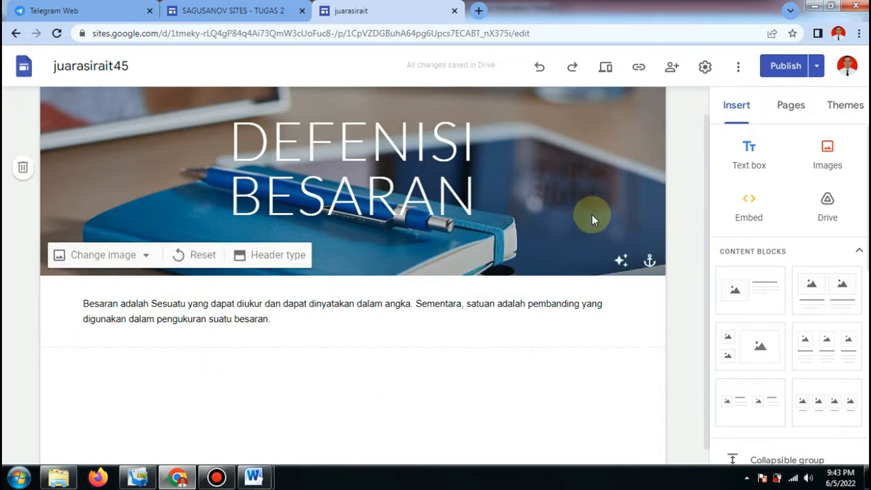
- Insert another text box below the definition and copy the "Misalnya: papan tulis tersebut" paragraph from the Word document Materi sagusanov Sites
left_click(749, 148)
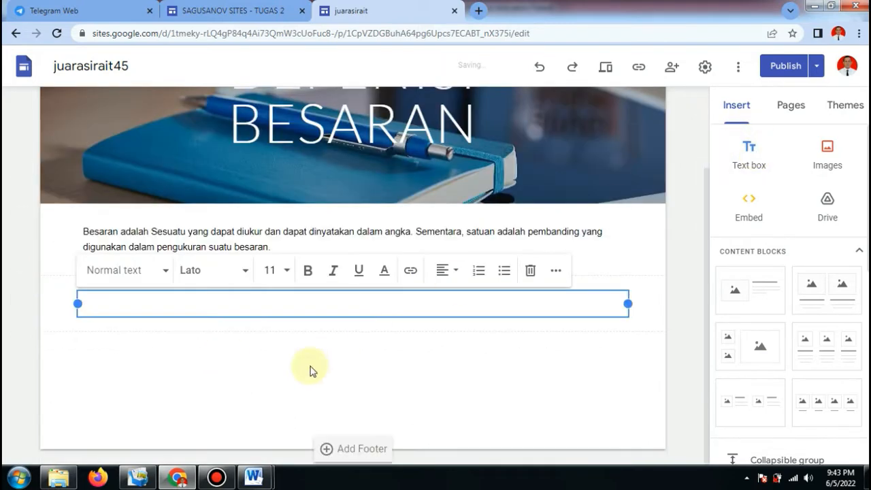
key("alt+Tab")
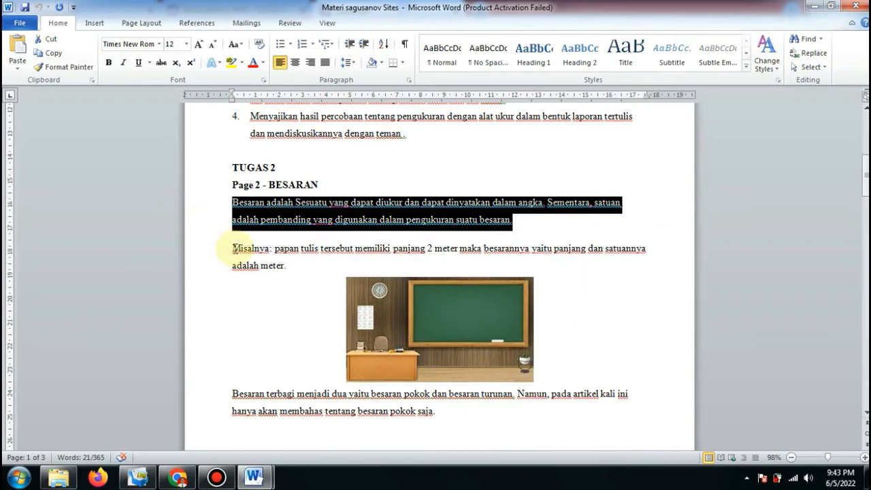
left_click_drag(233, 248, 286, 265)
key("ctrl+c")
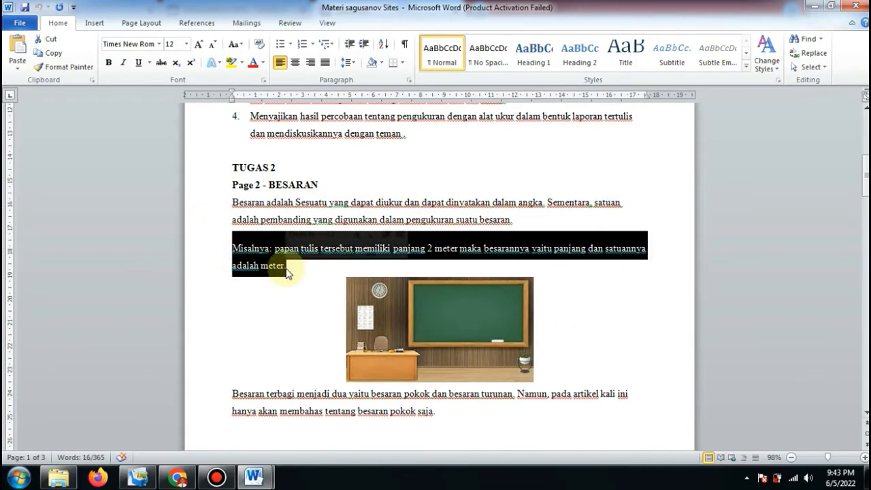
- Return to the site in Chrome and paste the copied Misalnya sentence into the new text box
left_click(190, 473)
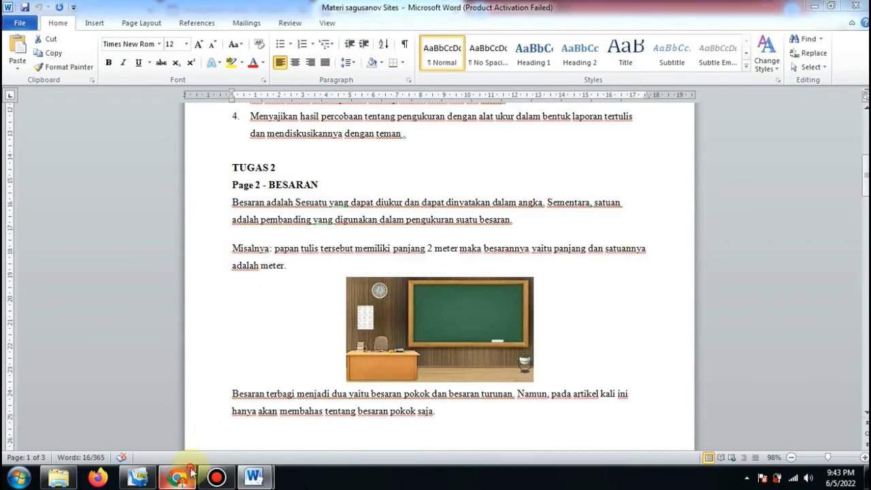
key("ctrl+v")
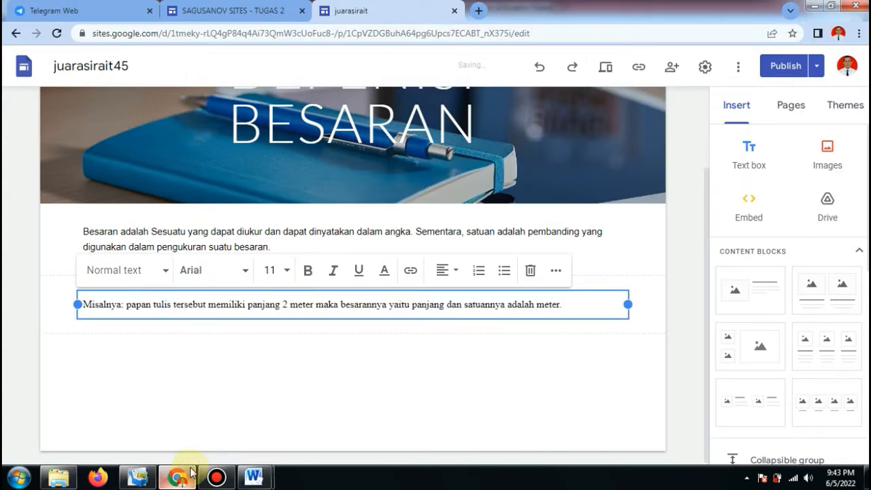
left_click(360, 345)
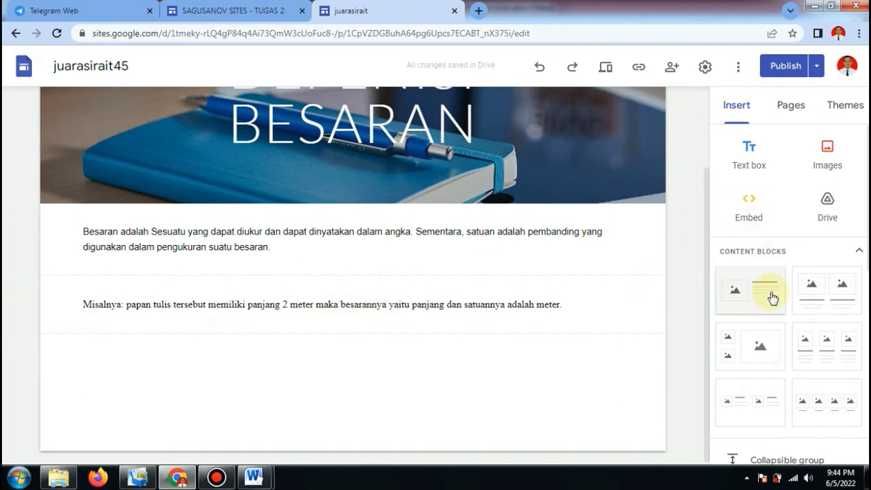
- Upload the blackboard picture named download from the Google Sites folder and shift it toward the centre of its section
left_click(829, 151)
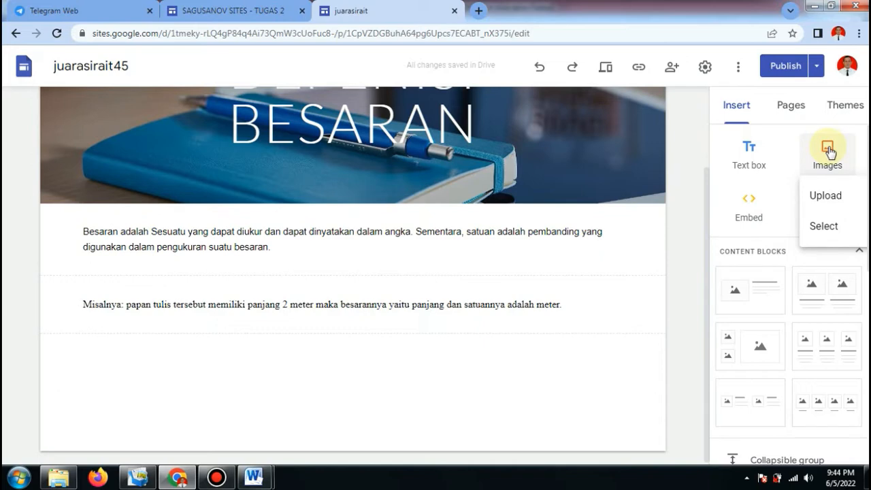
left_click(826, 196)
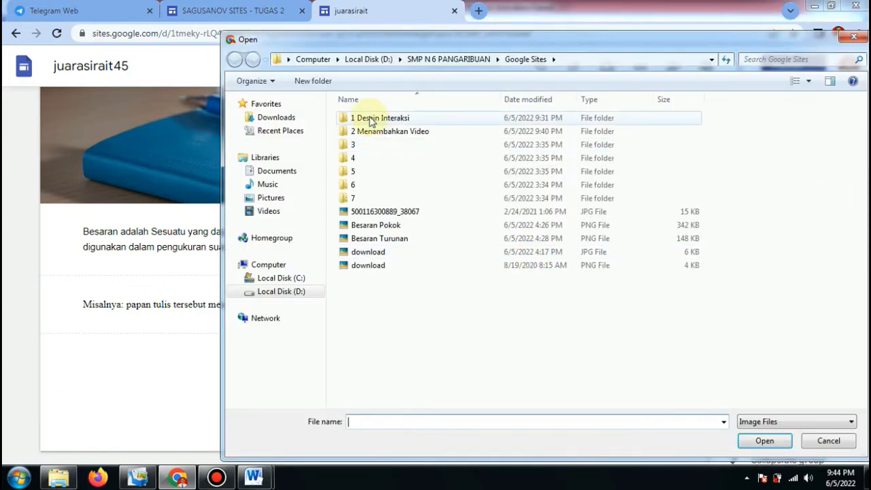
left_click(809, 81)
left_click(810, 38)
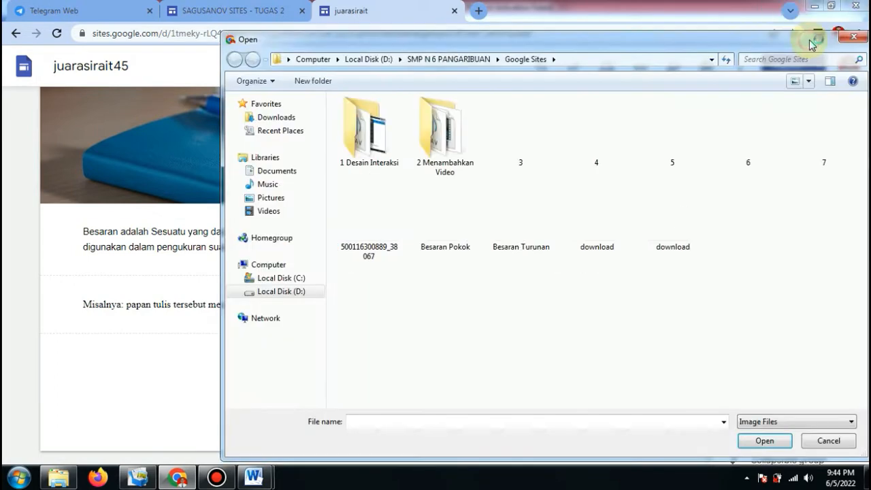
left_click(599, 232)
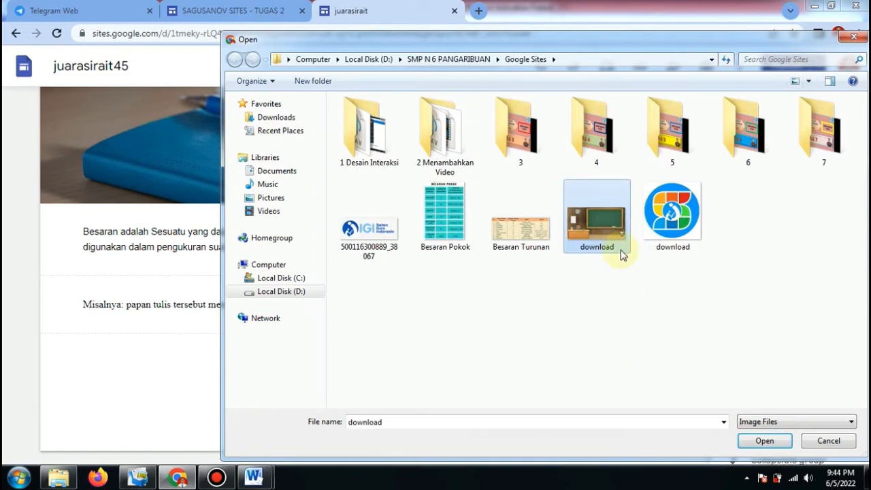
left_click(763, 441)
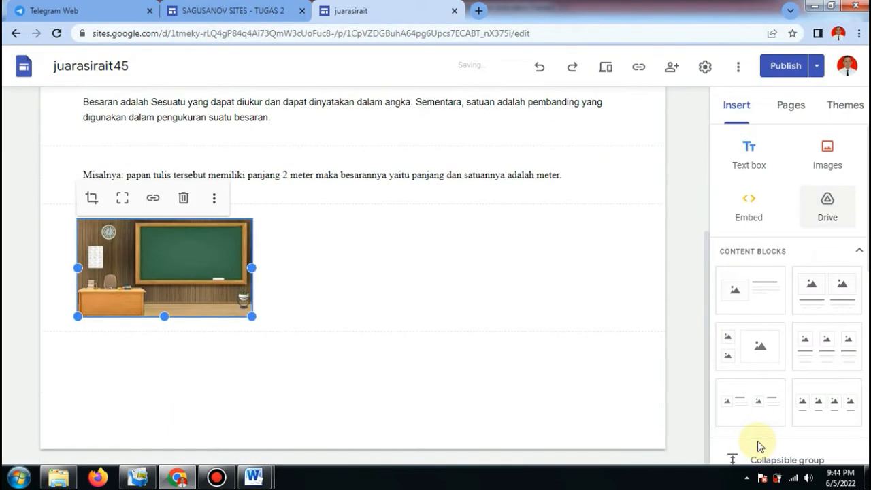
left_click(197, 249)
left_click_drag(231, 250, 294, 236)
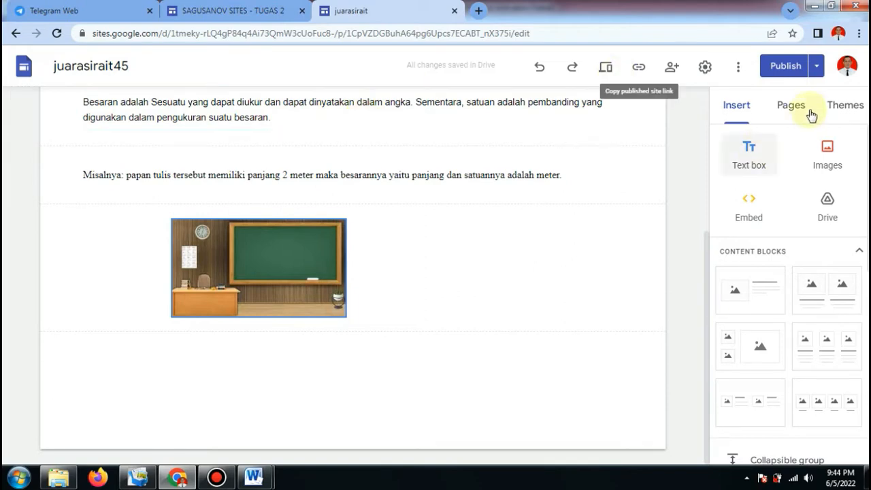
- Check the font of the Besaran definition and select the whole Misalnya sentence in the text box below it
scroll(708, 225, "up", 2)
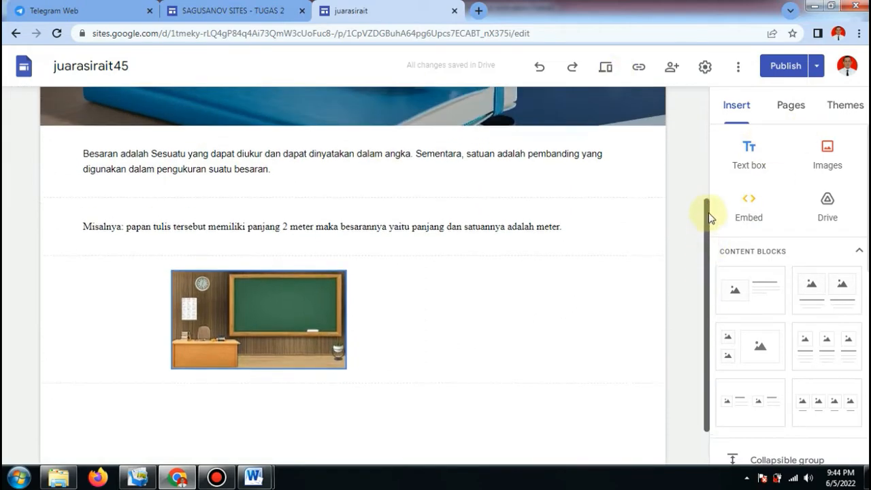
scroll(709, 218, "up", 3)
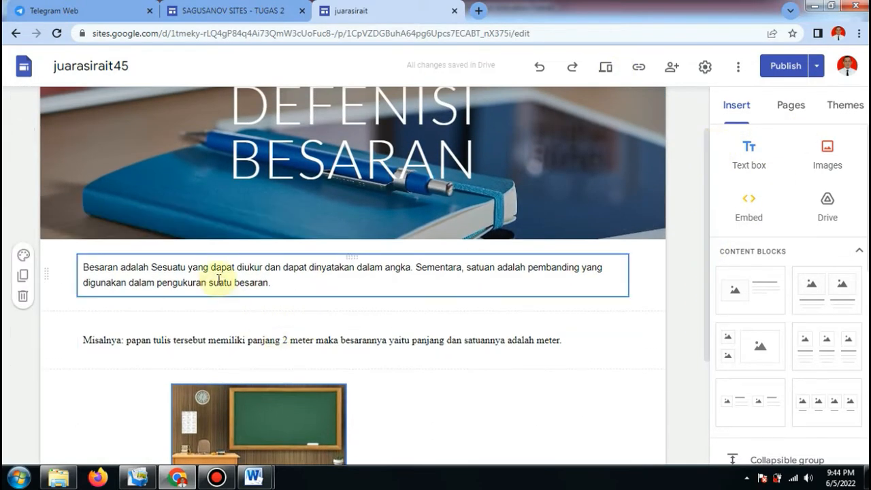
left_click(218, 279)
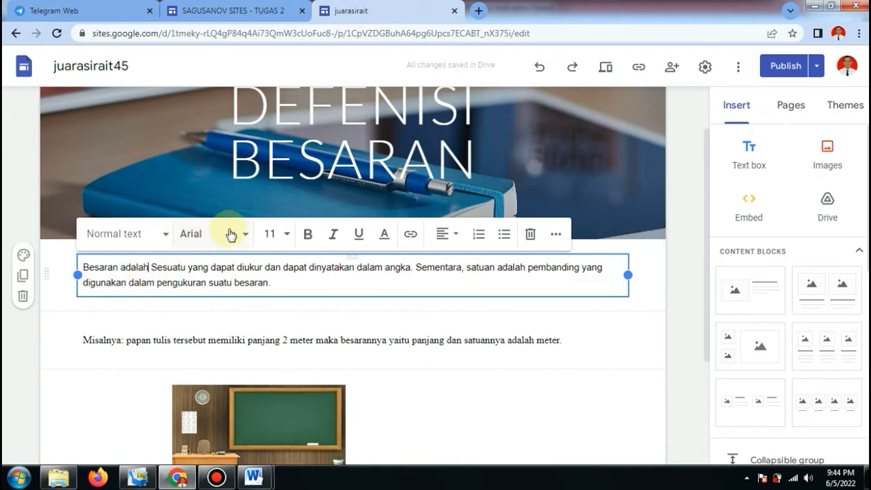
left_click(201, 343)
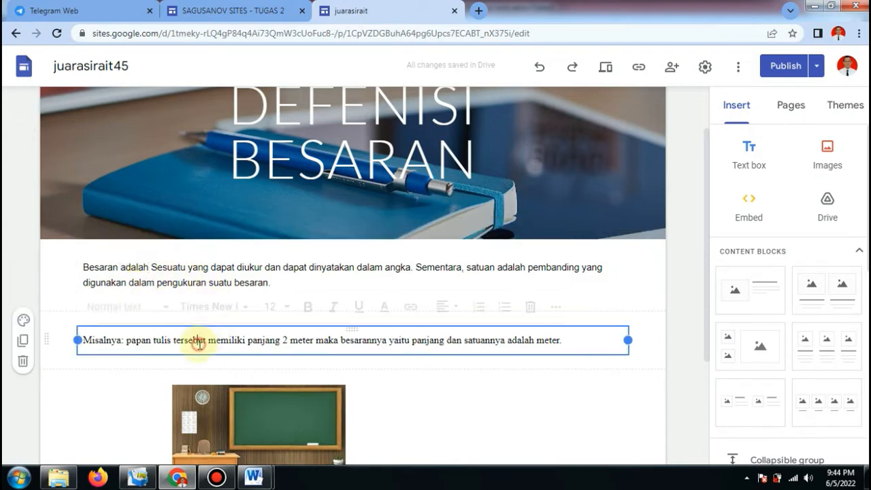
key("ctrl+a")
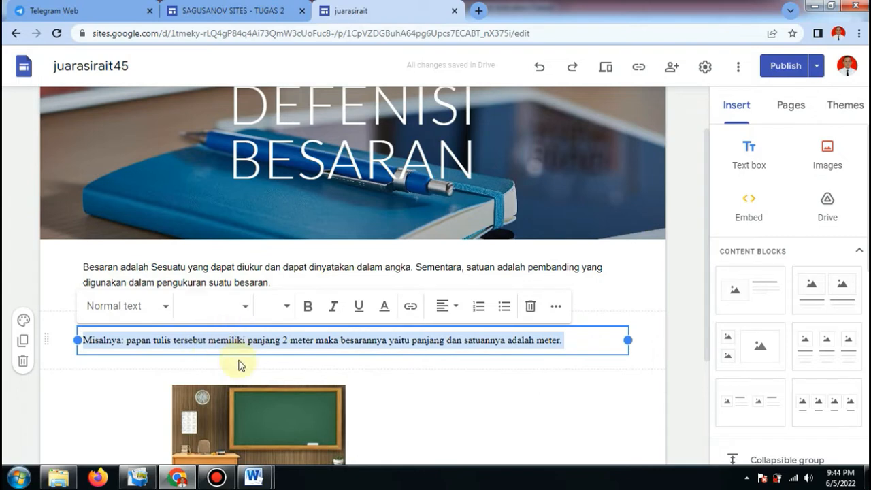
left_click(245, 311)
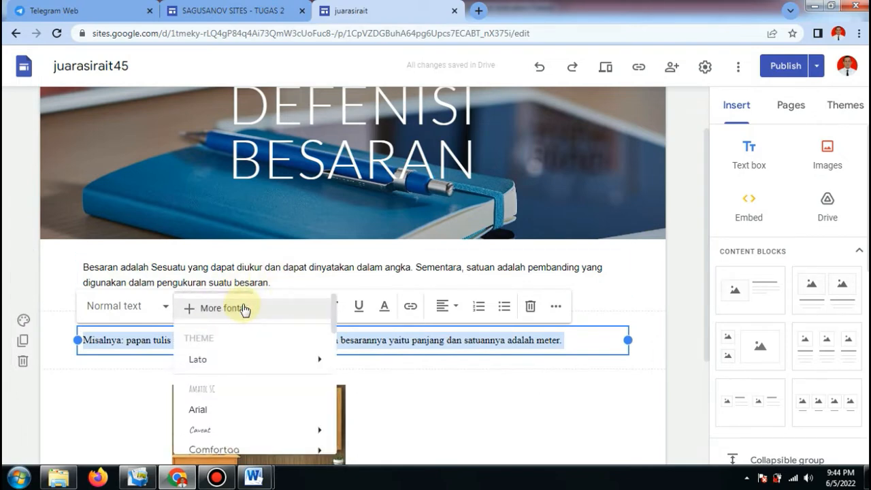
type("AR")
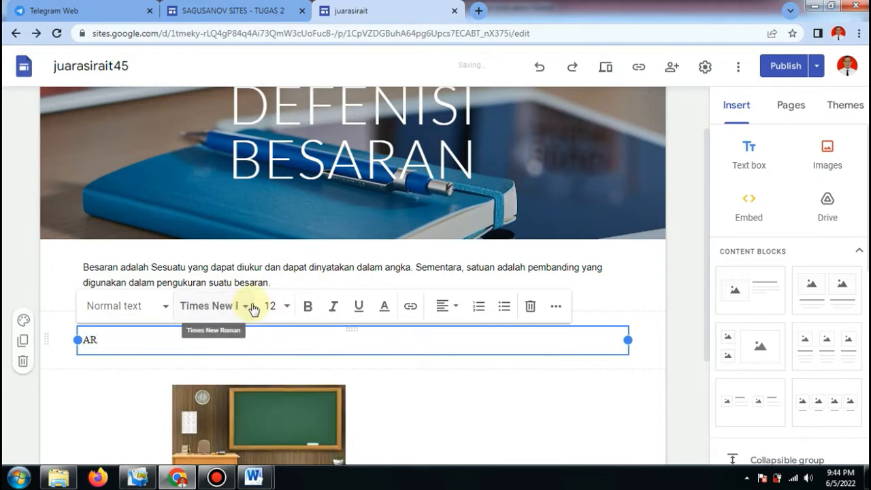
key("ctrl+z")
- Set the font of the selected Misalnya sentence to Arial and deselect its text box
left_click(250, 307)
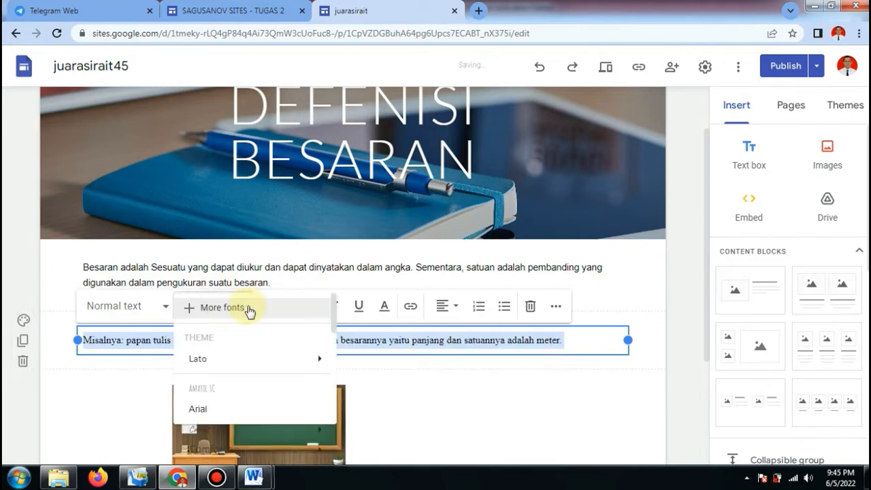
mouse_move(263, 358)
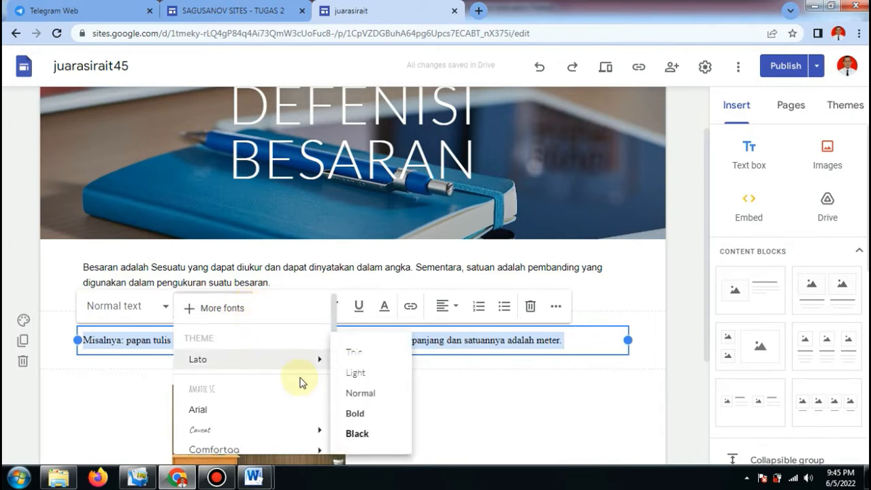
left_click(204, 411)
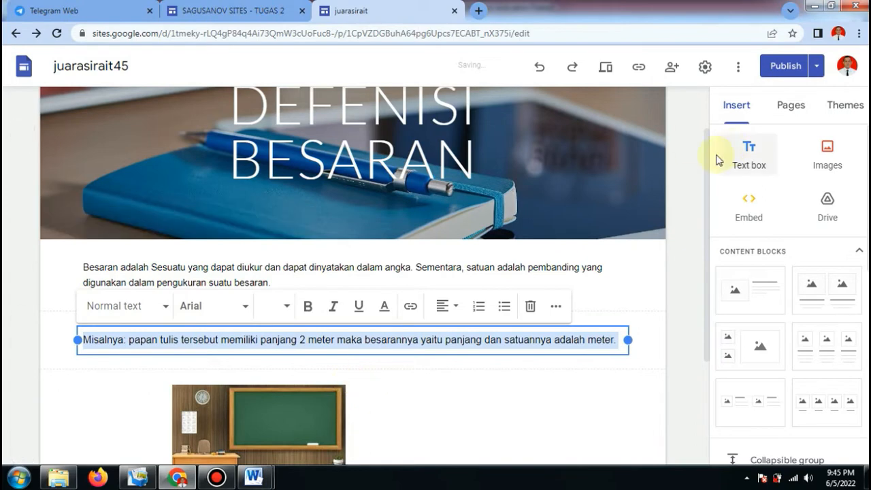
left_click_drag(708, 163, 711, 272)
left_click(346, 391)
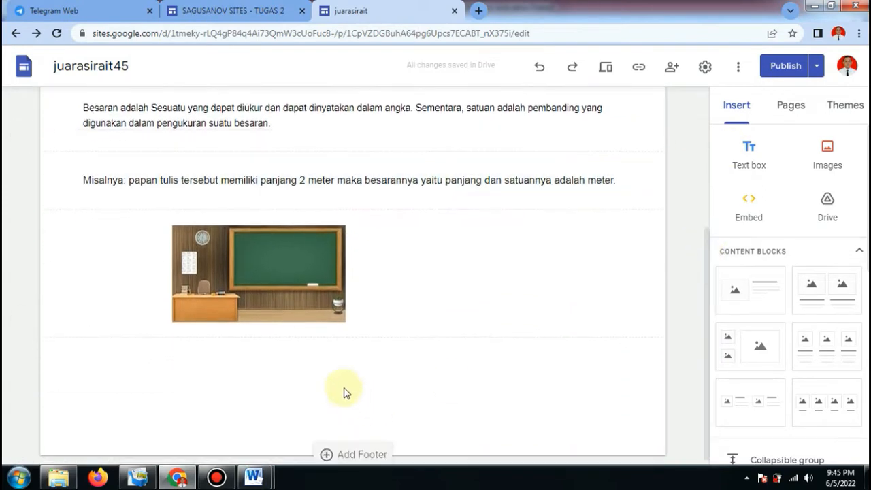
left_click(335, 360)
left_click(322, 300)
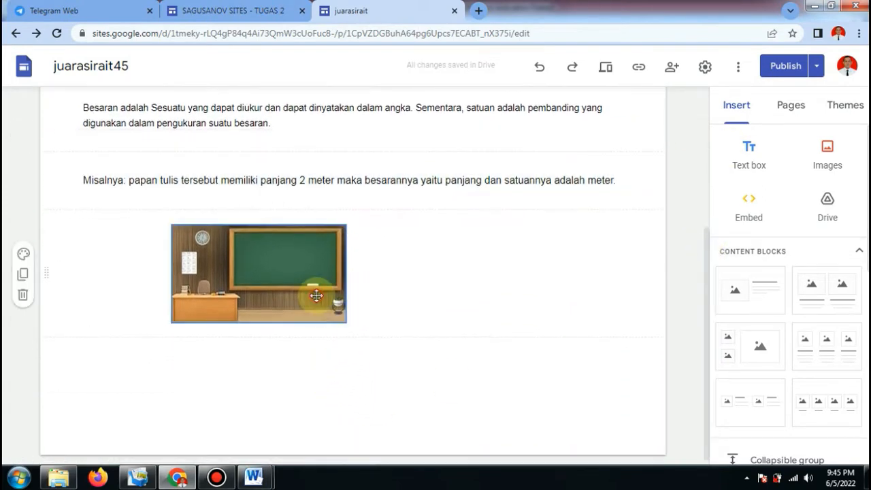
left_click(351, 376)
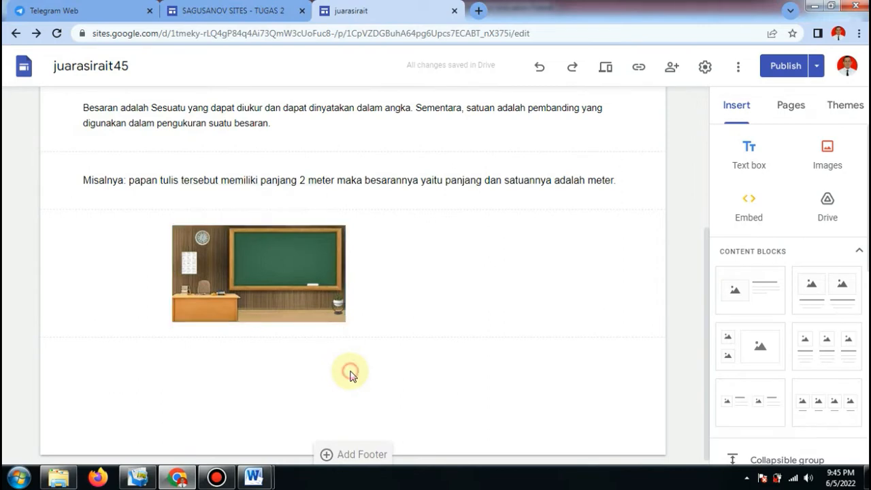
- Insert a text box below the blackboard image and copy the "Besaran terbagi menjadi dua" paragraph from the Word document Materi sagusanov Sites
left_click(747, 152)
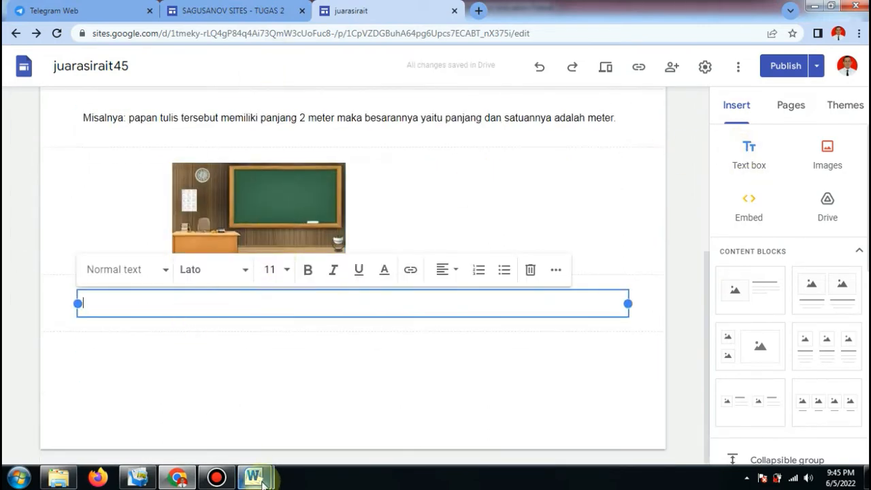
mouse_move(252, 470)
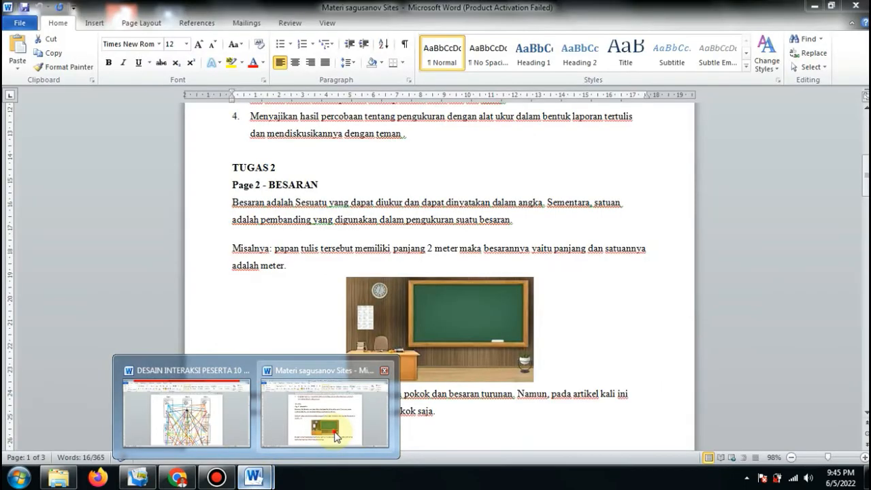
left_click(335, 435)
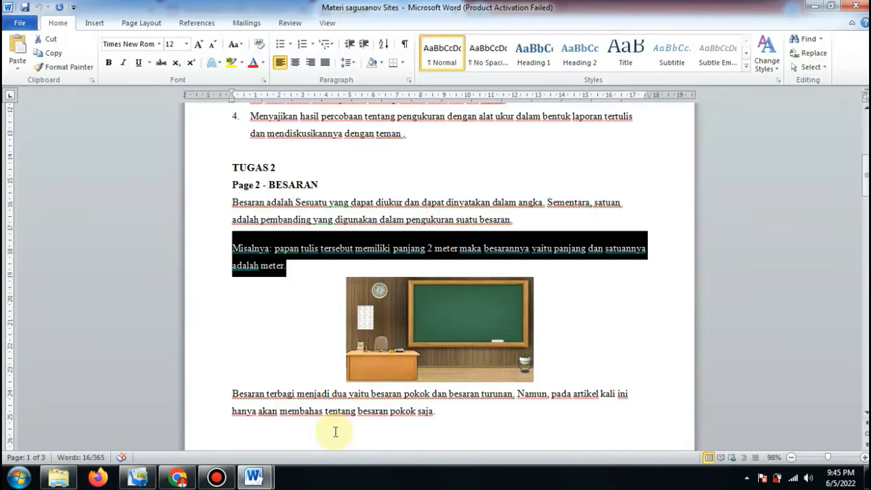
left_click_drag(233, 394, 443, 411)
key("ctrl+c")
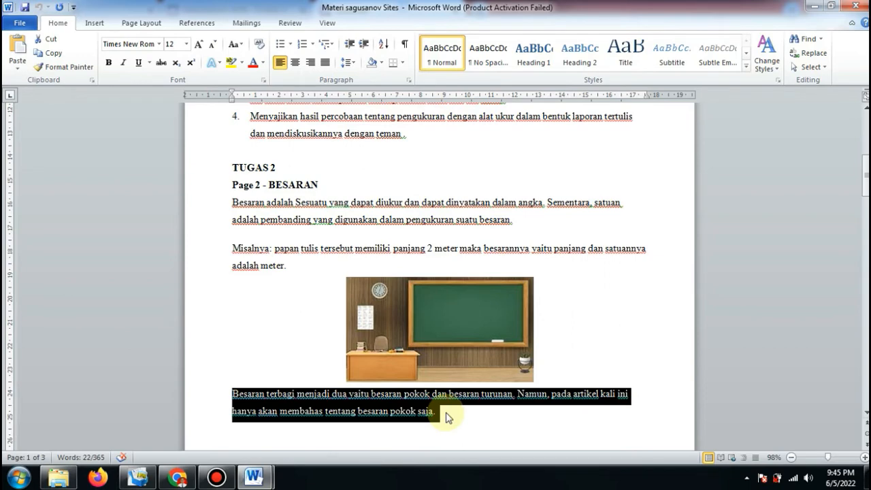
- Return to the site in Chrome and paste the copied Besaran terbagi paragraph into the empty text box, removing the extra trailing character
left_click(178, 478)
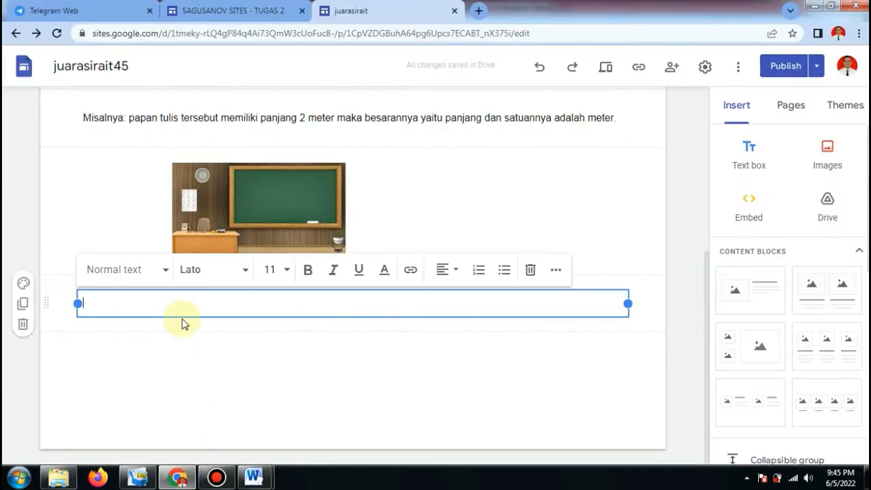
key("ctrl+v")
key("BackSpace")
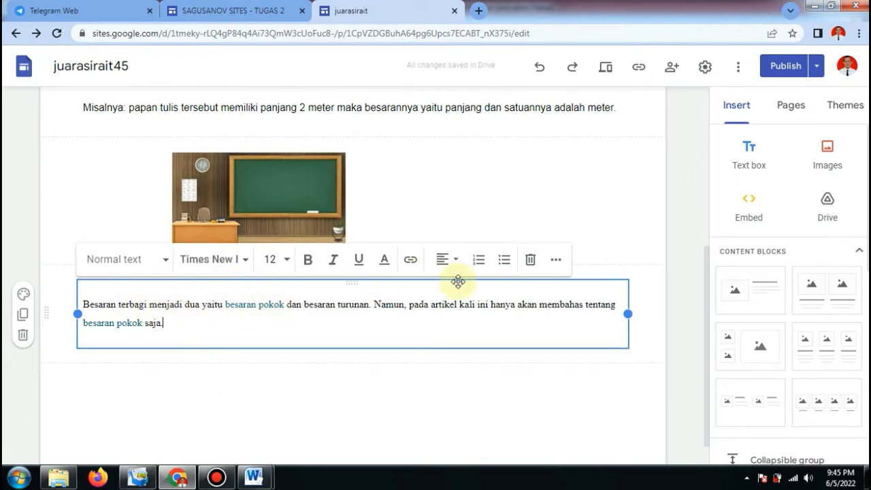
- Set the font of the whole "Besaran terbagi menjadi dua" paragraph to Arial
triple_click(174, 323)
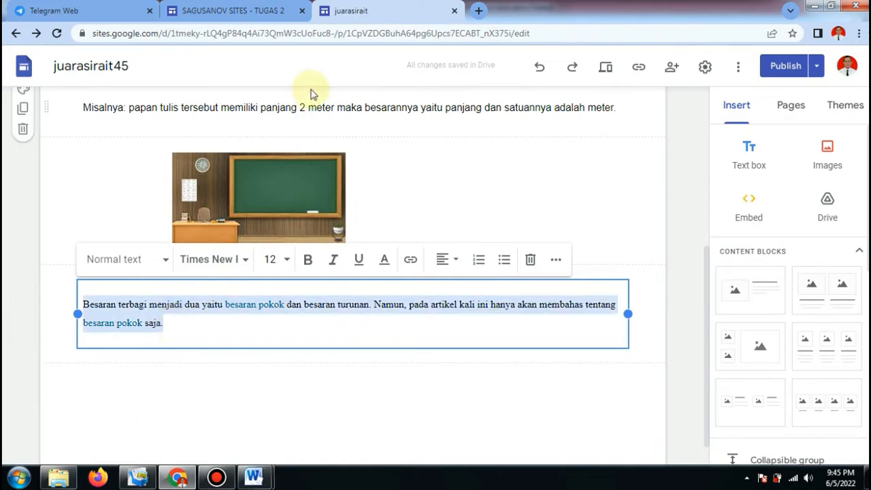
left_click(248, 262)
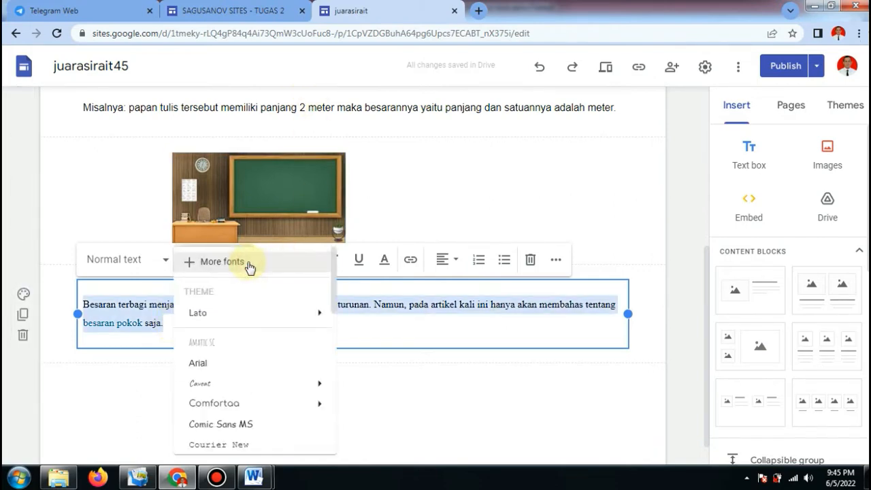
left_click(210, 363)
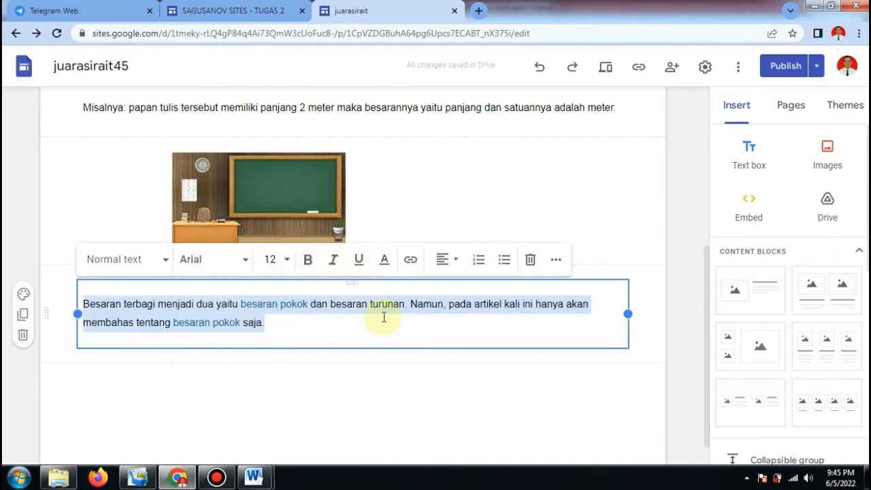
left_click(331, 327)
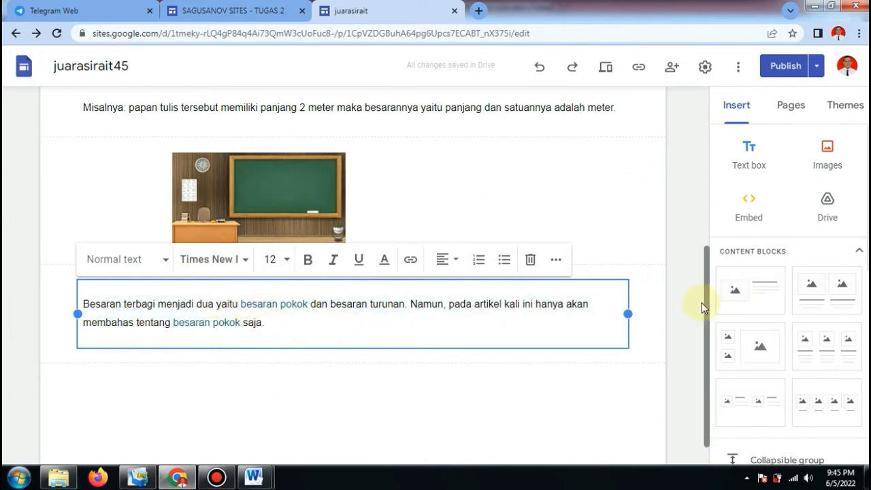
- Add a new page named BESARAN POKOK to the site
left_click_drag(707, 306, 712, 272)
left_click(293, 250)
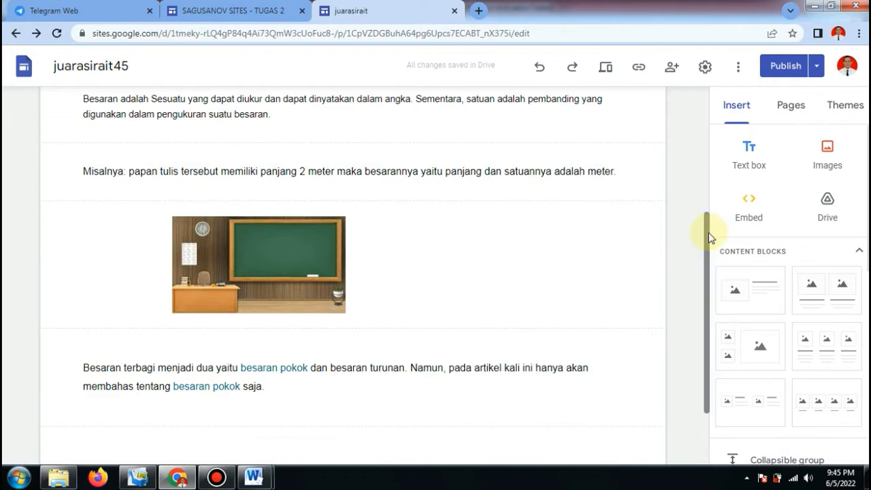
left_click_drag(709, 234, 712, 89)
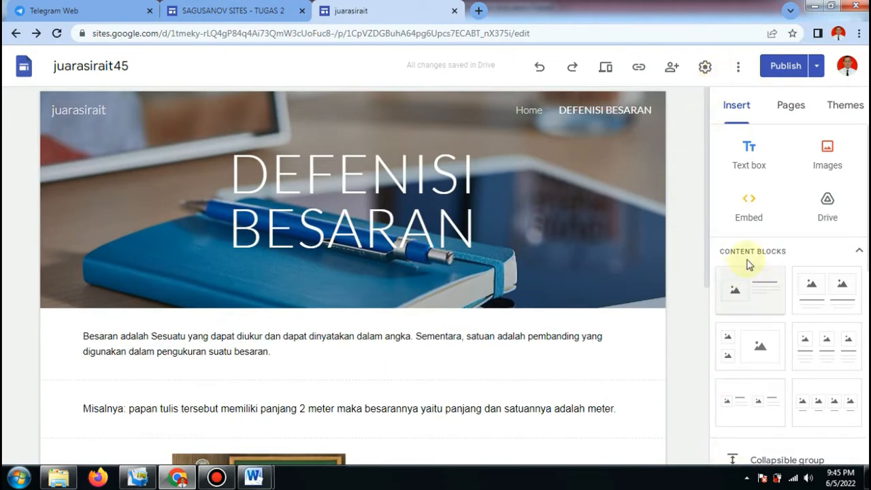
left_click(795, 109)
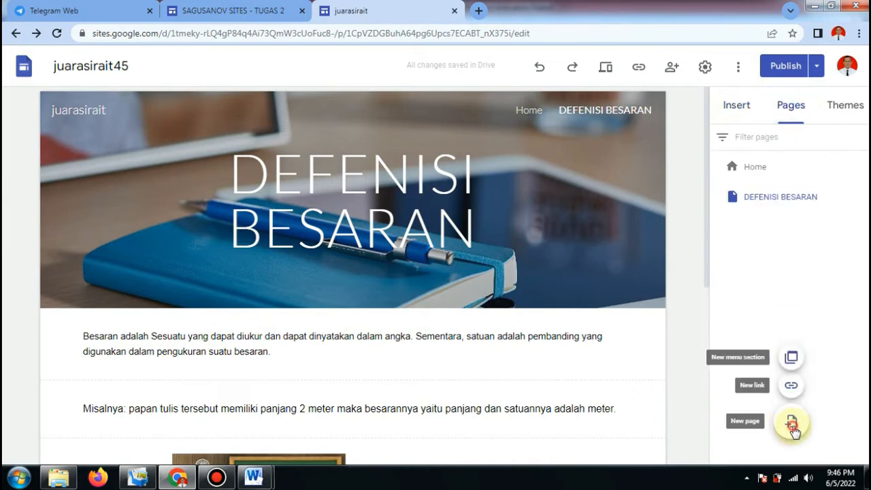
left_click(791, 424)
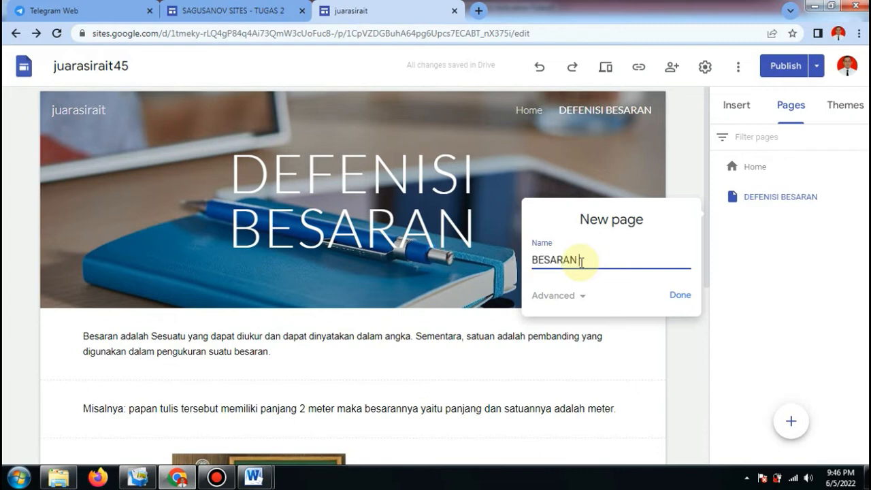
type("KOK")
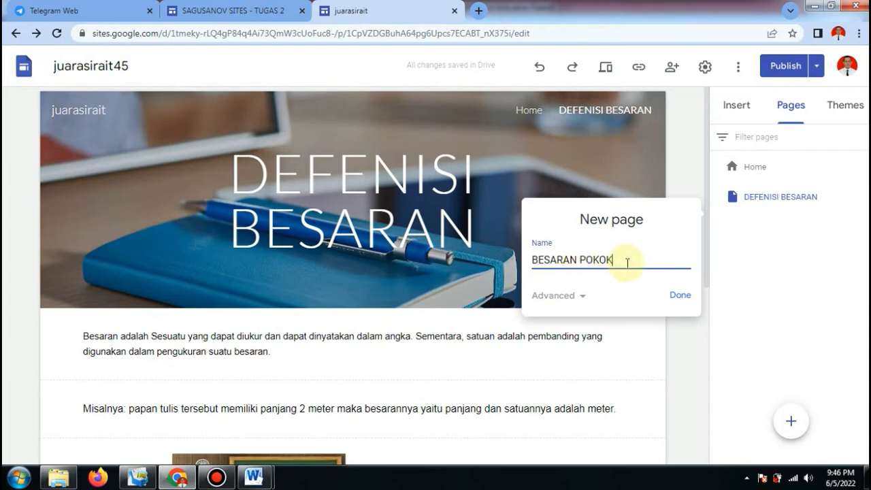
left_click(681, 298)
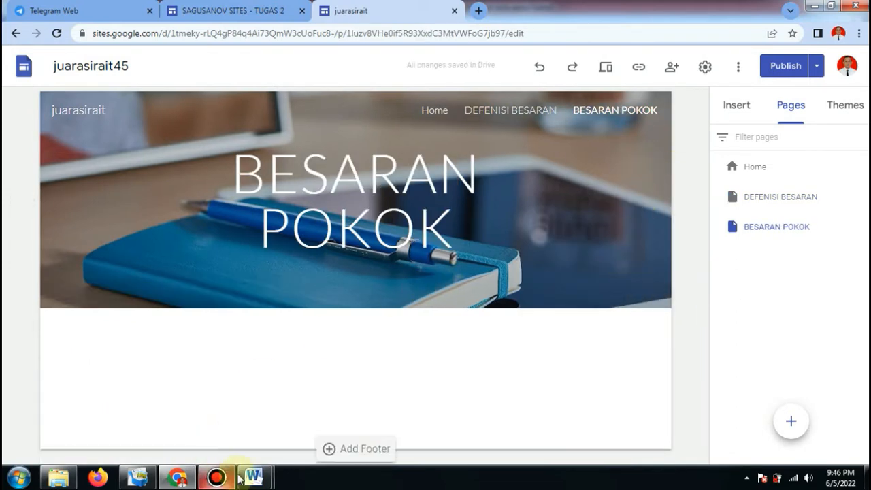
- Switch to the Word document Materi sagusanov Sites and copy the "Besaran pokok adalah besaran" paragraph above the BESARAN POKOK table
mouse_move(264, 480)
left_click(321, 435)
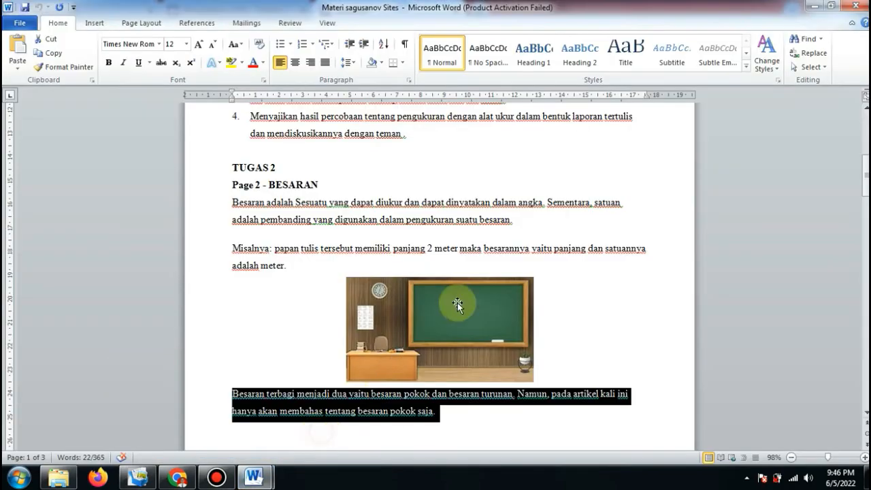
left_click_drag(866, 176, 866, 231)
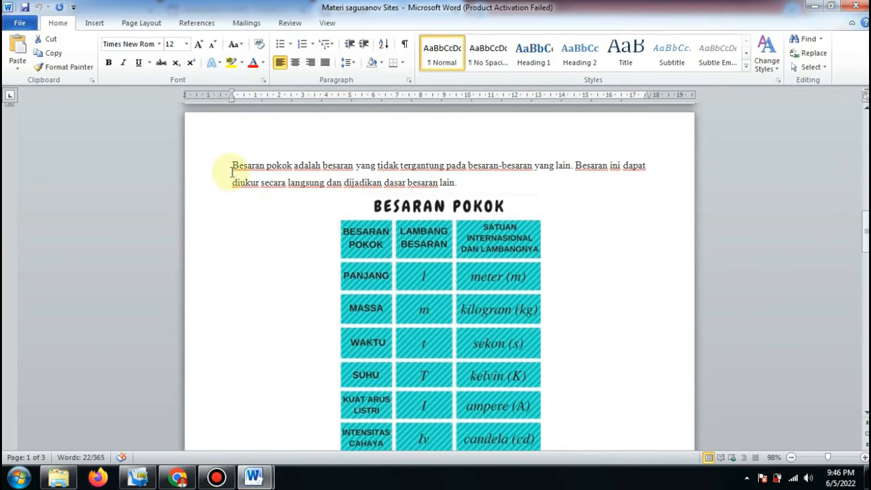
left_click_drag(233, 164, 451, 193)
key("ctrl+c")
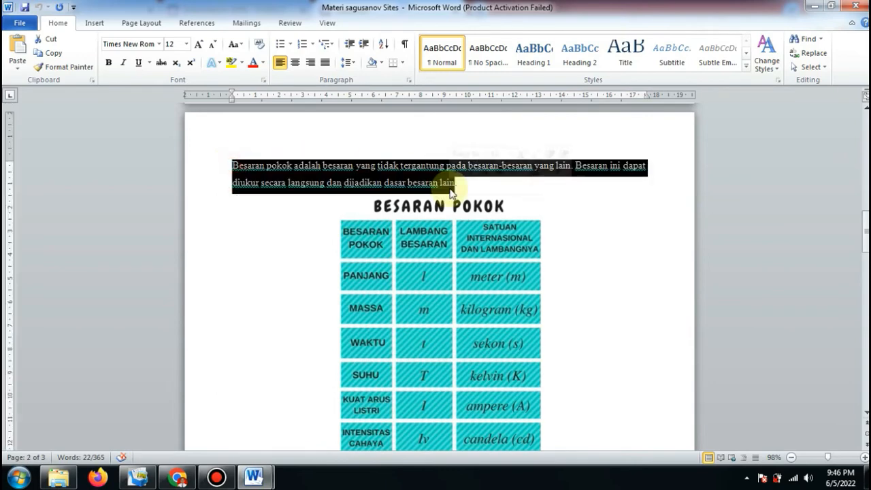
- Return to the site in Chrome, insert a text box on the BESARAN POKOK page and paste the copied paragraph into it
left_click(178, 480)
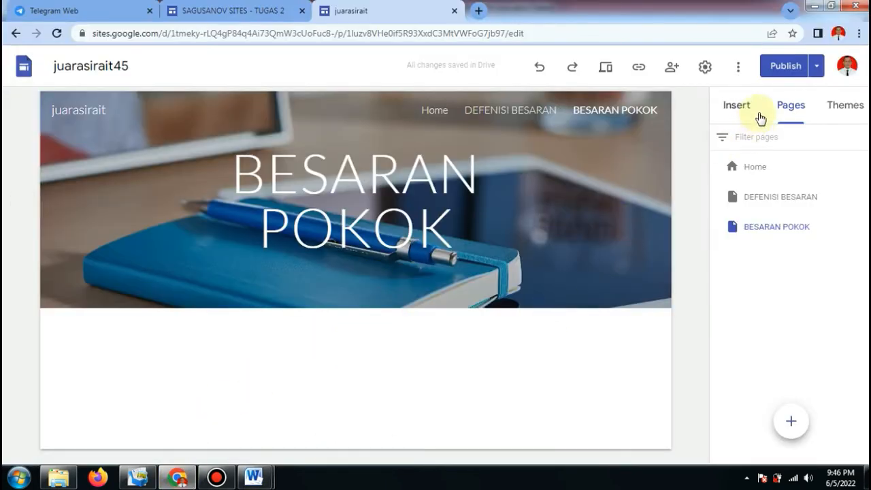
left_click(738, 106)
left_click(749, 153)
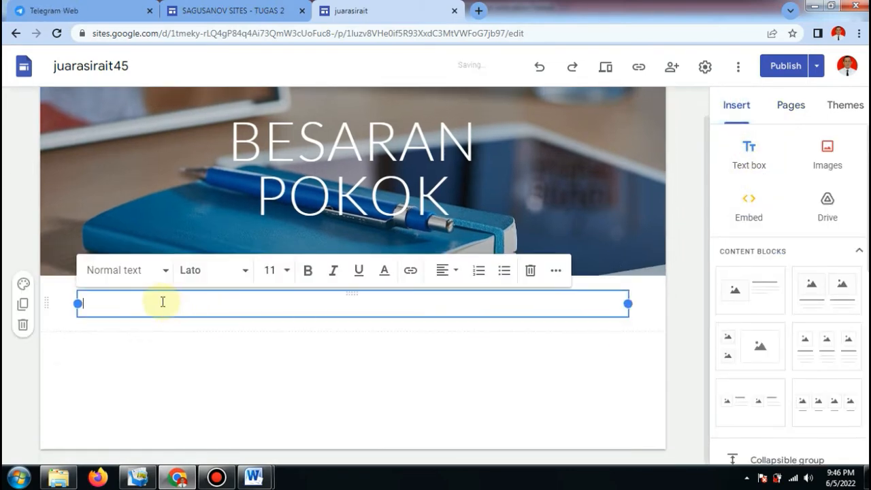
key("ctrl+v")
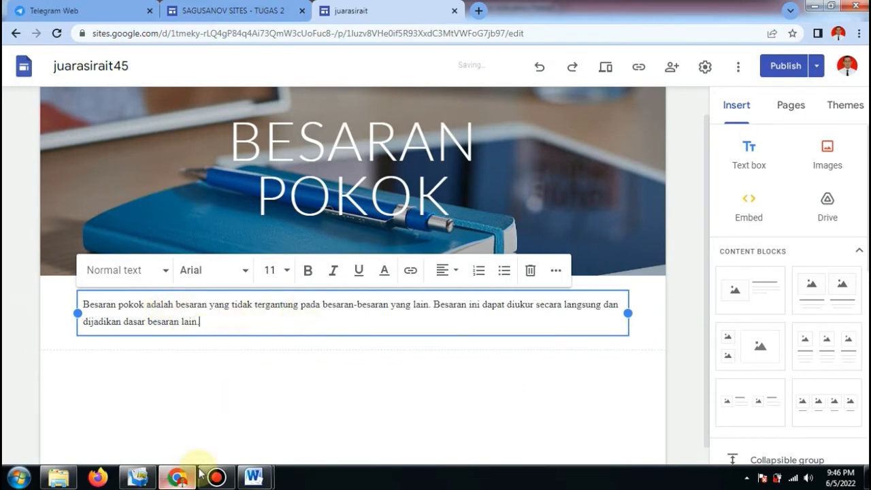
- Check the Word document for the next item, then upload the Besaran Pokok image below the paragraph in Chrome and deselect it
mouse_move(240, 485)
left_click(297, 410)
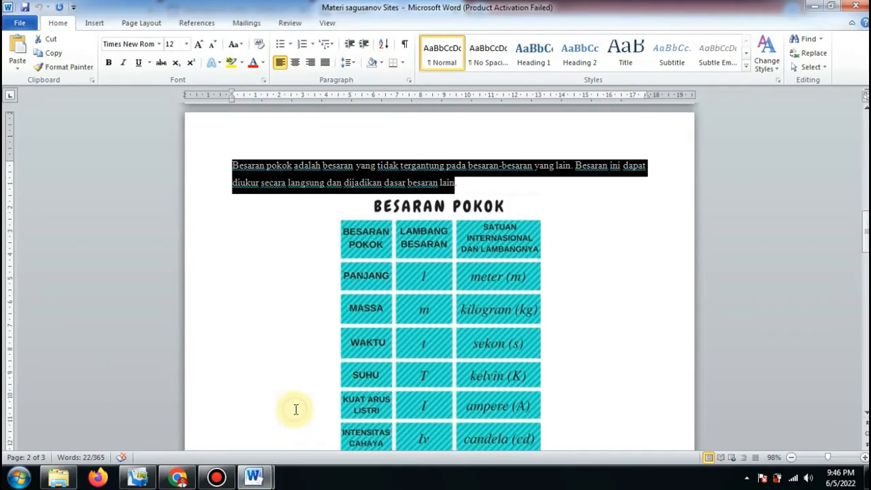
left_click(177, 478)
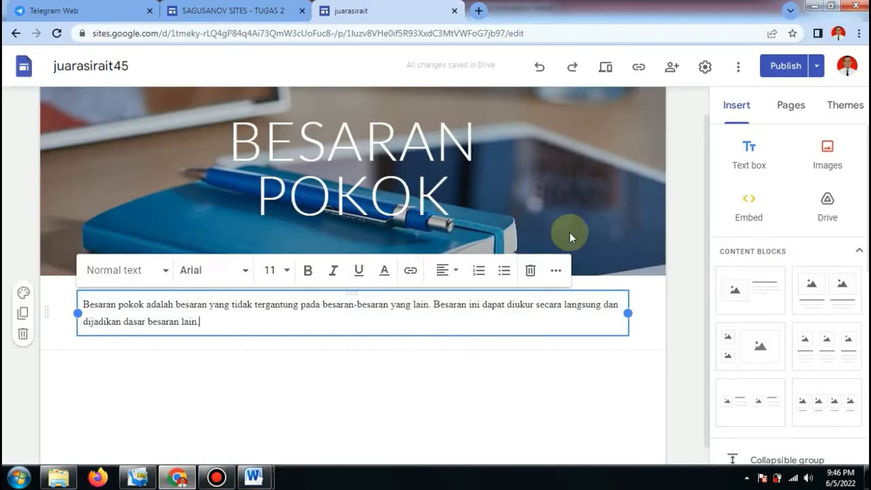
left_click(483, 402)
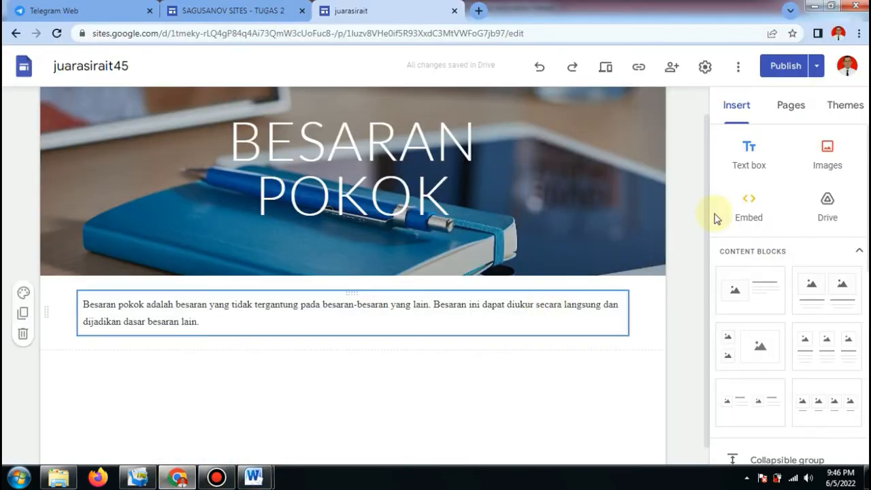
left_click(828, 160)
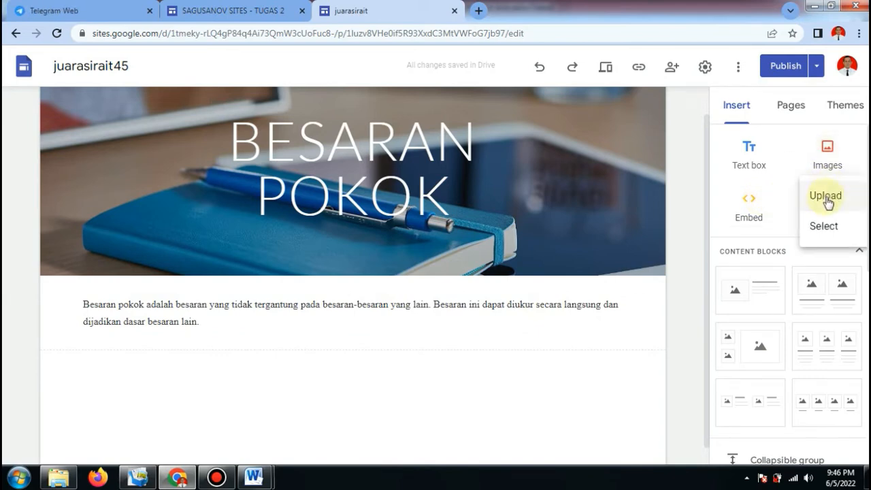
left_click(827, 199)
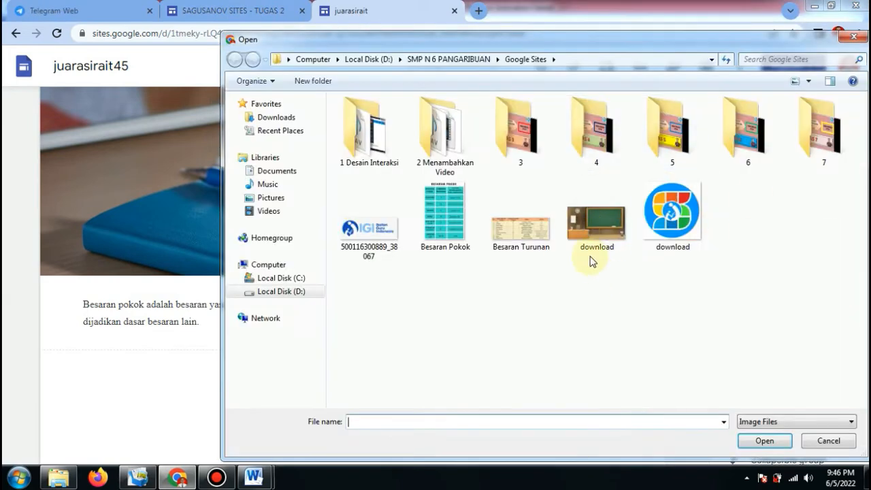
left_click(434, 215)
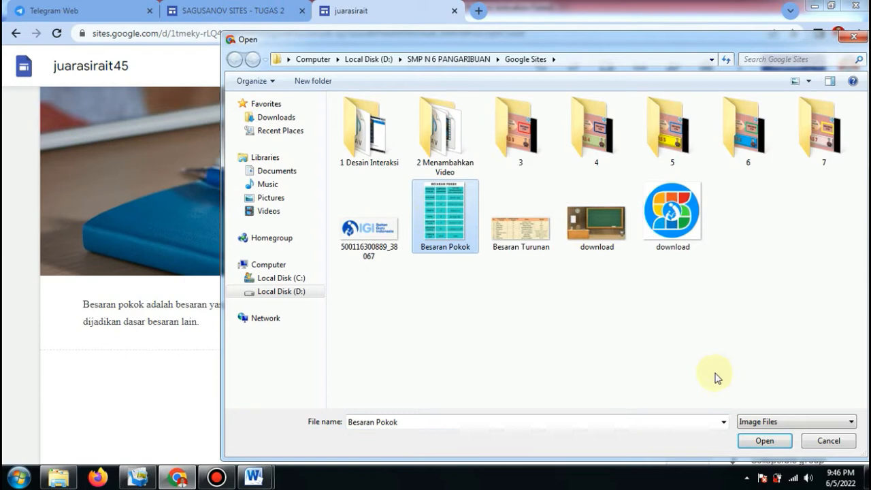
left_click(766, 443)
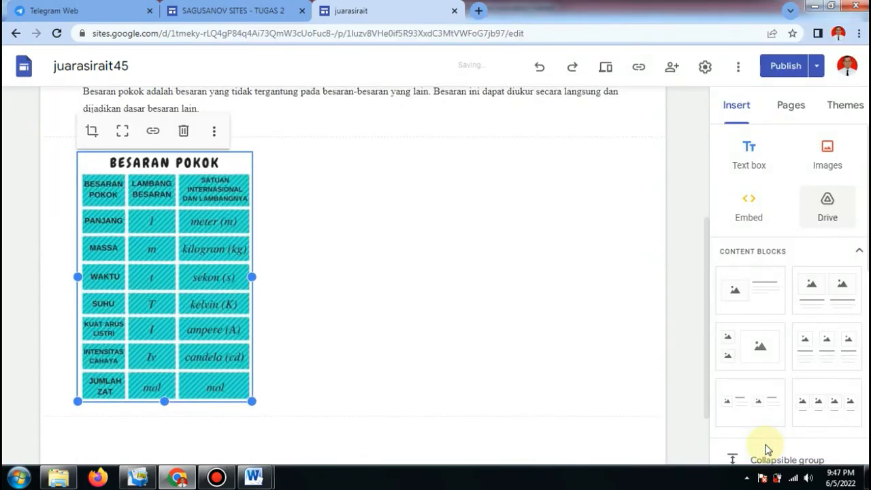
left_click(286, 317)
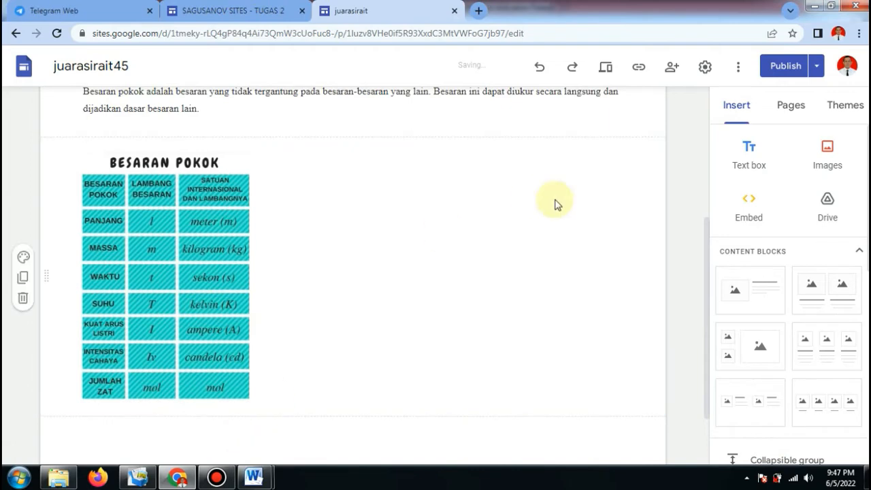
- Insert a text box below the Besaran Pokok image and copy the "Dalam sistem internasional (SI)" sentence with its seven-item list from Word
left_click(754, 166)
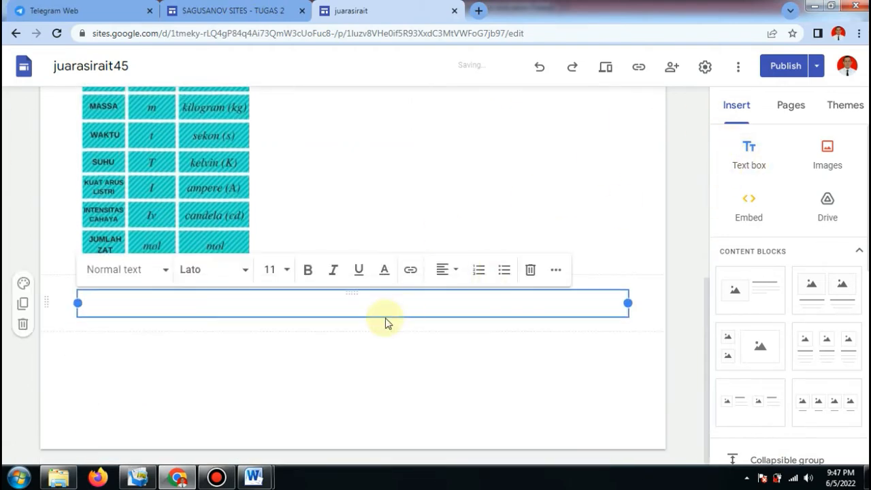
left_click(262, 480)
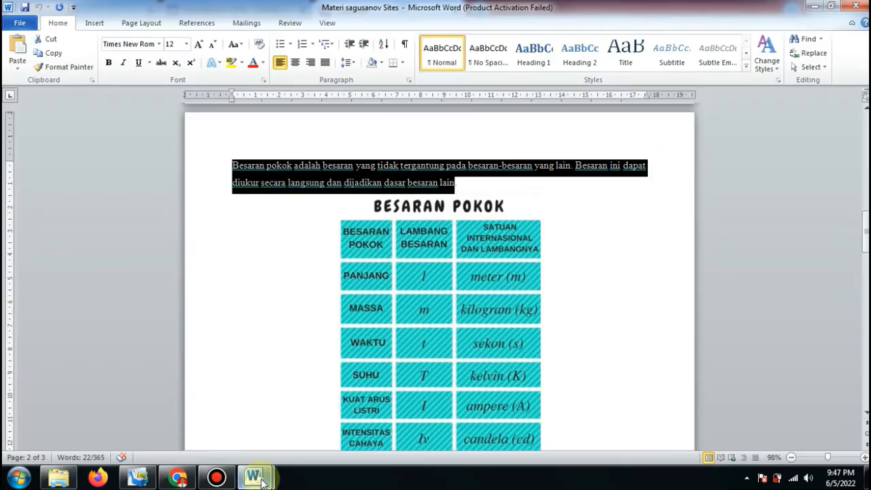
left_click_drag(866, 230, 867, 266)
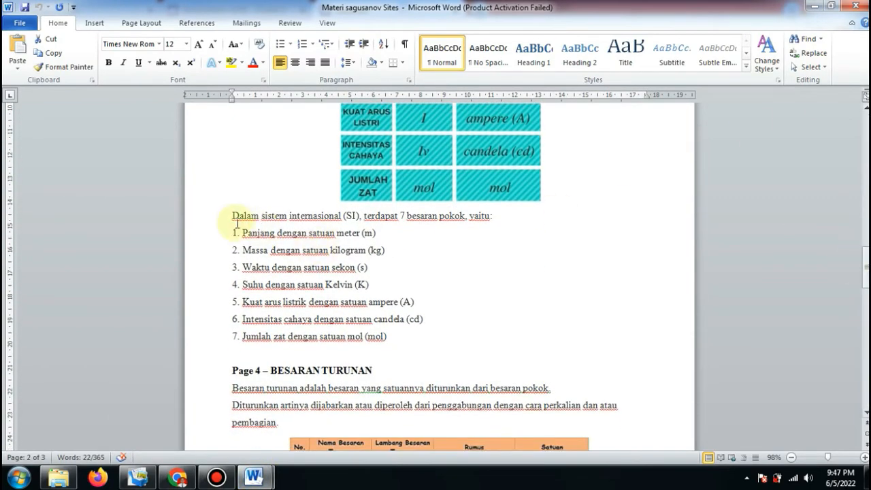
left_click_drag(233, 216, 441, 334)
key("ctrl+c")
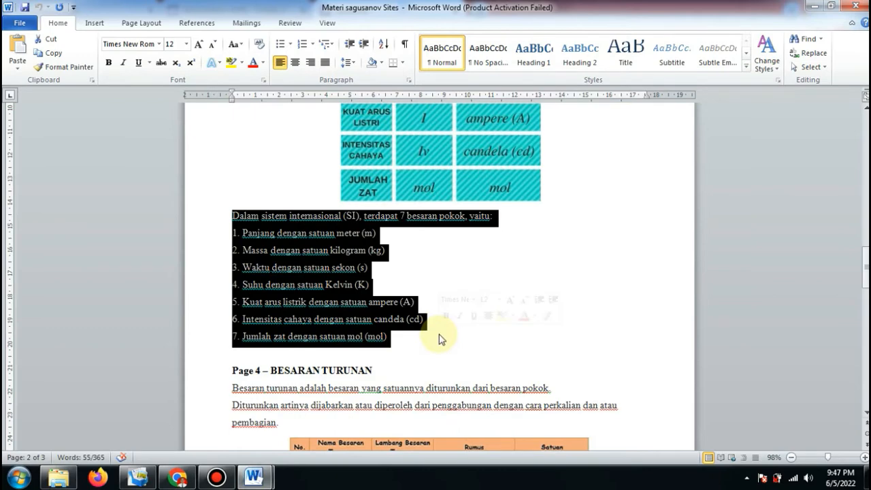
- Return to the site in Chrome and paste the copied SI list into the empty text box, removing the extra trailing line
left_click(178, 477)
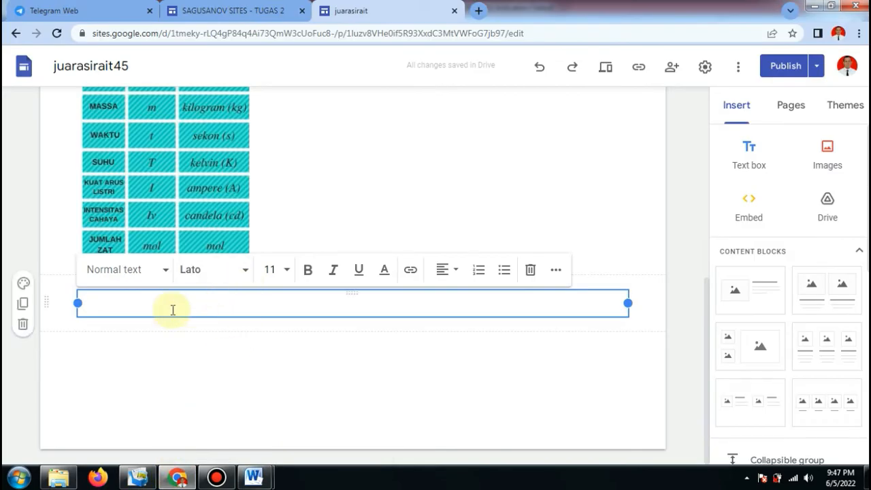
key("ctrl+v")
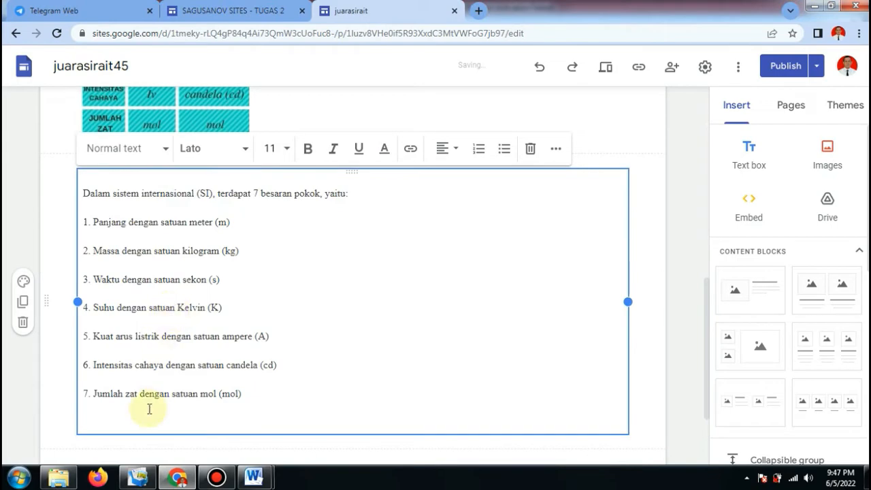
key("BackSpace")
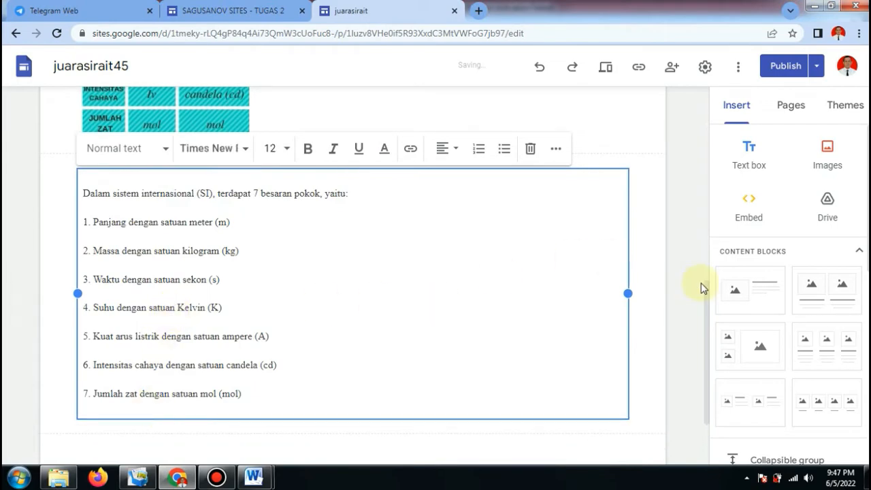
- Add another new page named BESARAN TURUNAN to the site
left_click_drag(705, 288, 732, 69)
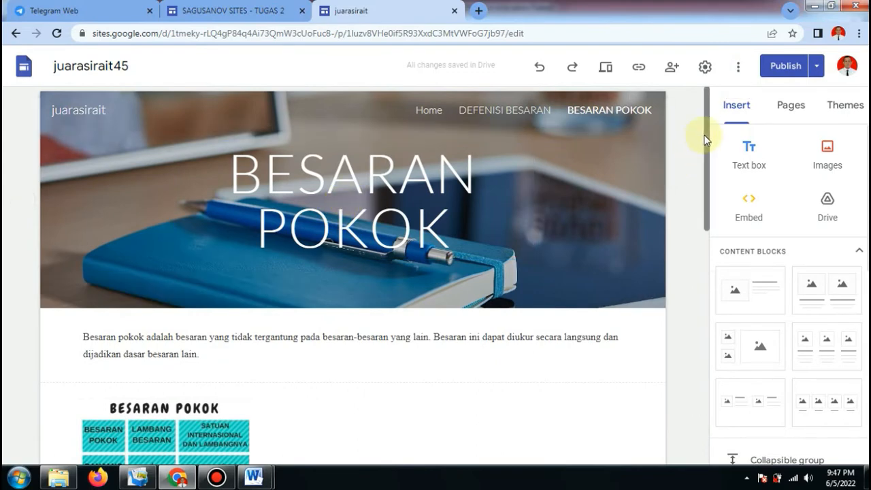
scroll(707, 134, "down", 1)
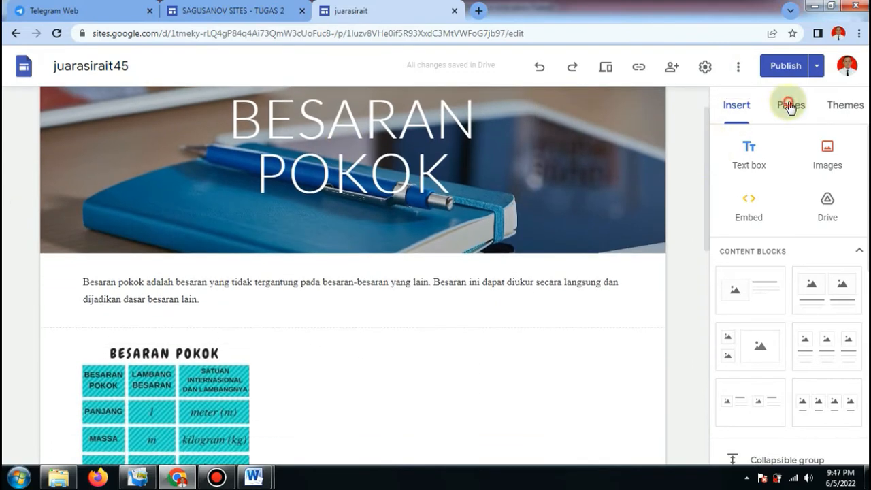
left_click(789, 107)
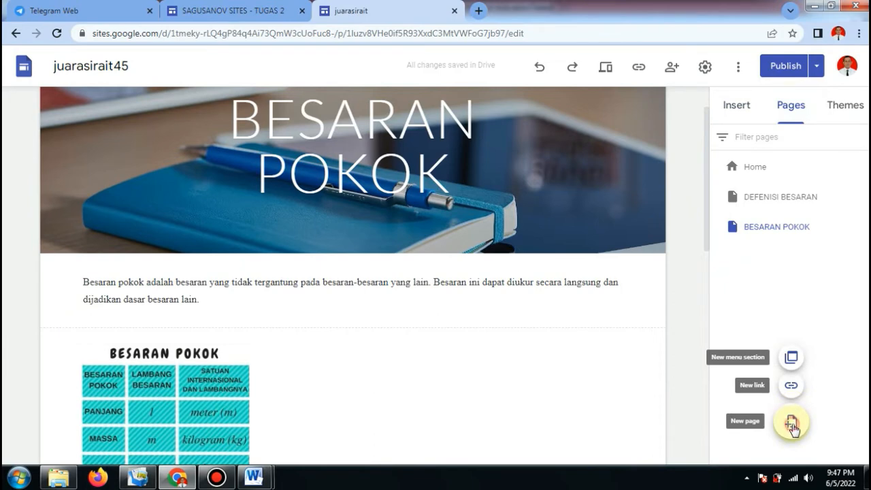
left_click(791, 423)
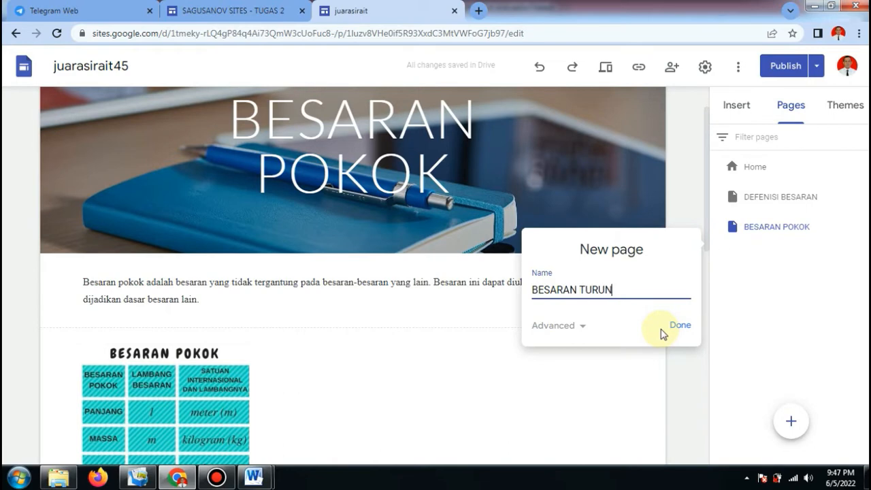
left_click(681, 327)
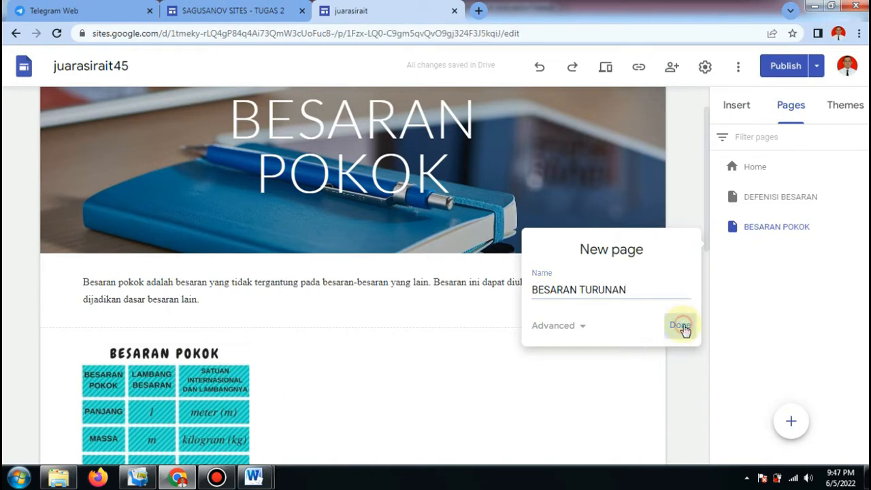
- Insert a text box on the BESARAN TURUNAN page and copy the two-sentence Besaran turunan definition from the Word document
left_click(738, 107)
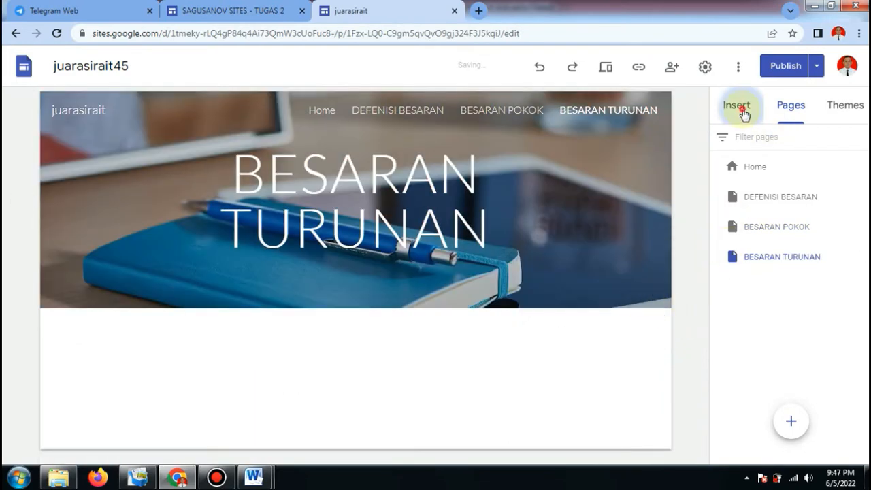
left_click(750, 151)
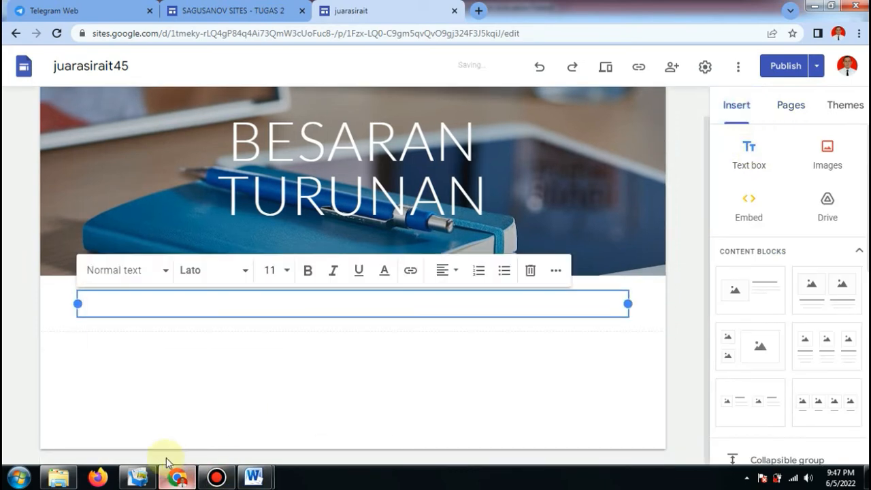
key("alt+Tab")
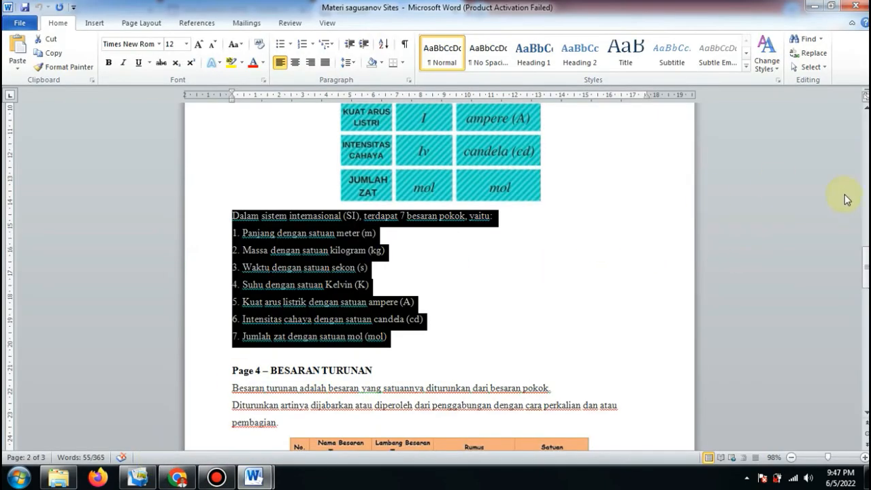
left_click_drag(866, 262, 866, 272)
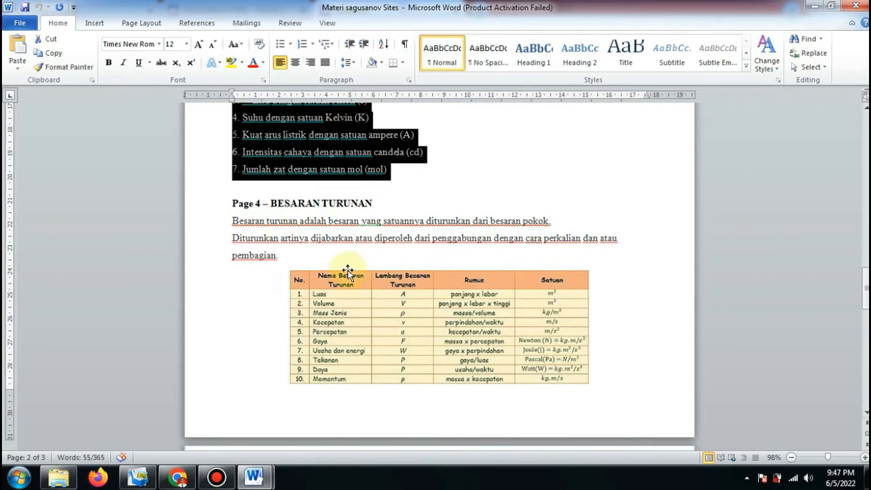
left_click_drag(233, 221, 299, 254)
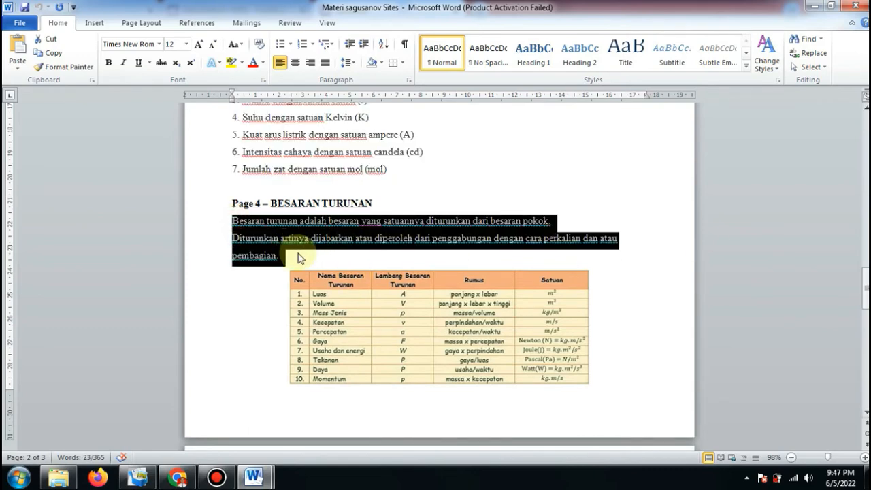
key("ctrl+c")
- Back in Chrome, paste the copied definition into the empty text box, remove the extra trailing line and deselect the box
key("alt+Tab")
left_click(173, 307)
key("ctrl+v")
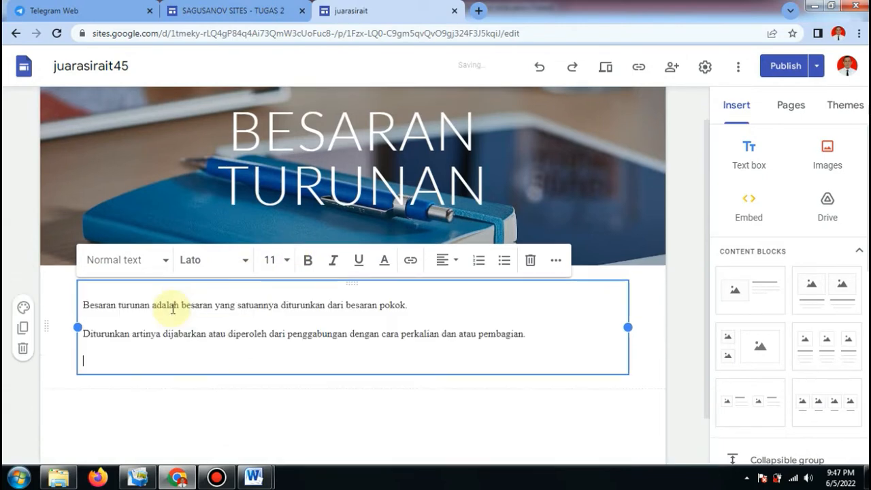
key("BackSpace")
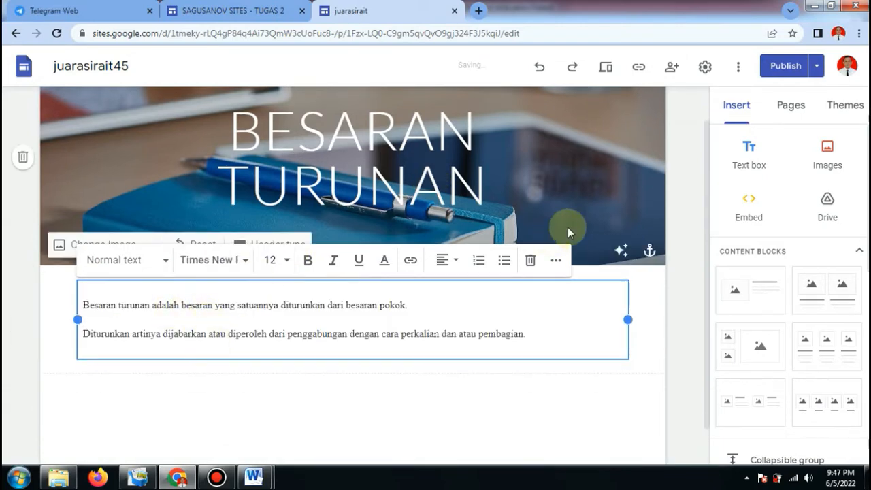
left_click(493, 381)
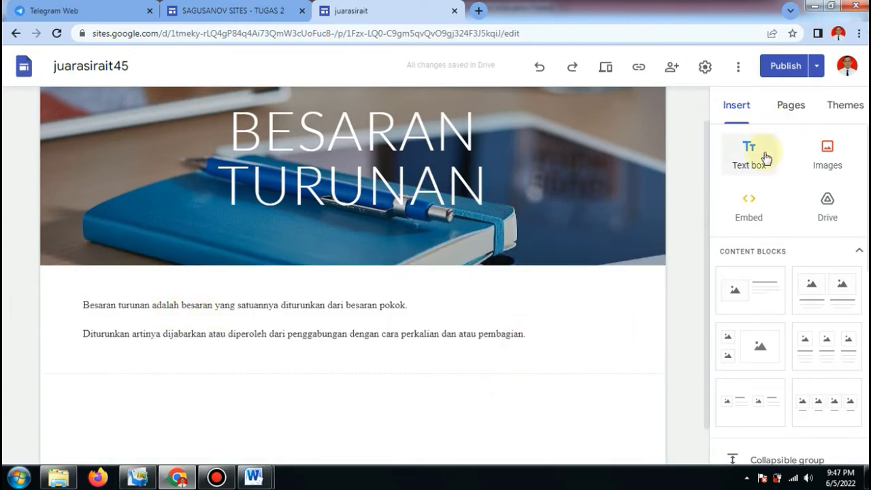
- Upload the Besaran Turunan image below the definition, enlarge it to about half the page width and deselect it
left_click(832, 164)
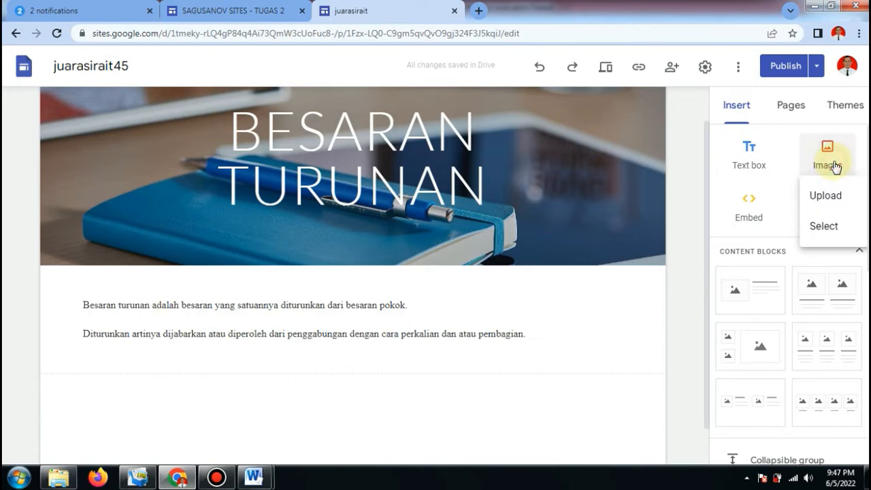
left_click(814, 197)
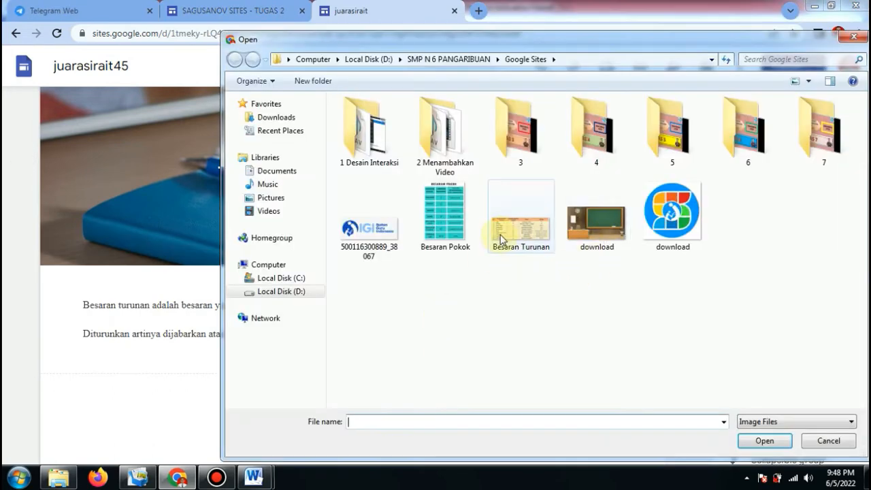
left_click(521, 221)
left_click(763, 441)
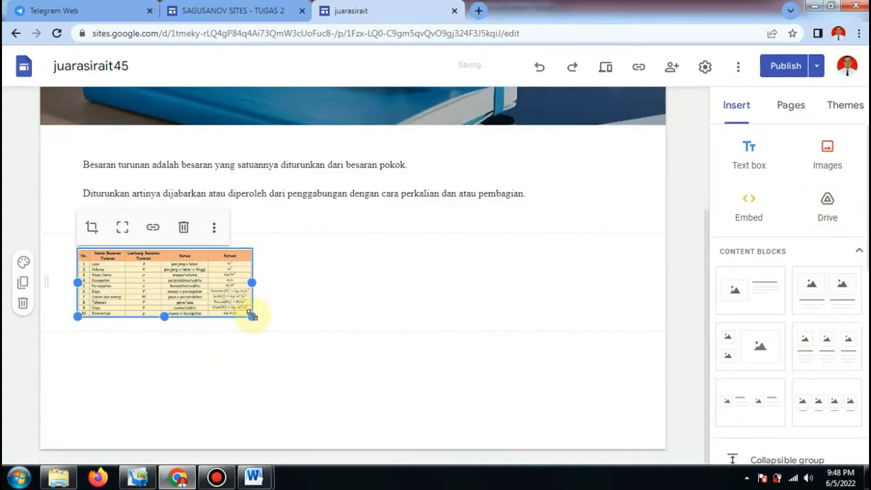
left_click_drag(252, 316, 371, 378)
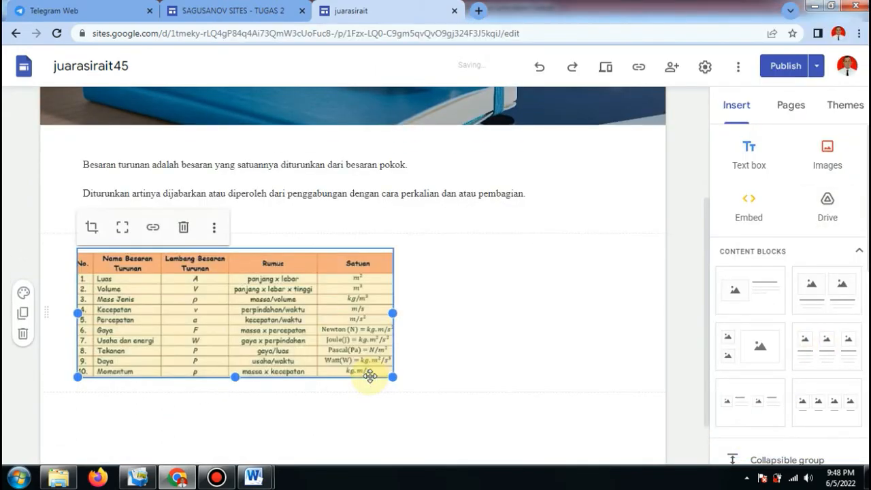
left_click(239, 405)
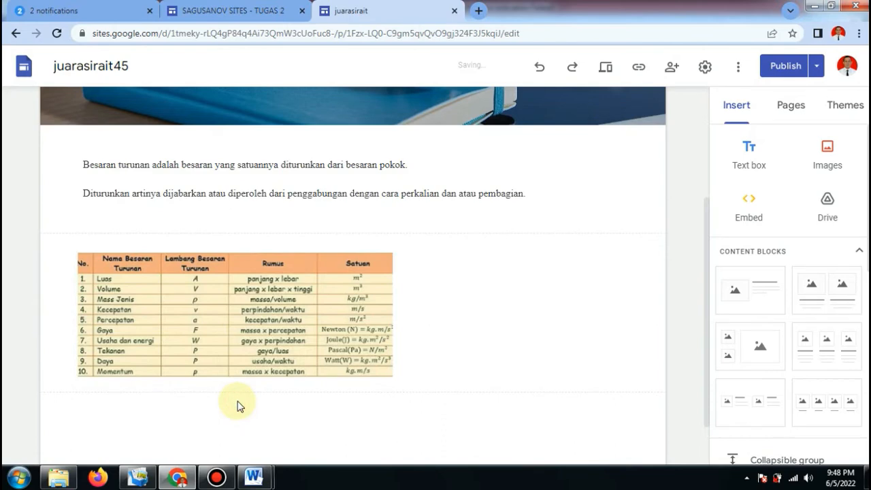
- Insert a text box below the Besaran Turunan image and copy the "Contoh besaran turunan" sentence with its eight-item list from Word
left_click(755, 161)
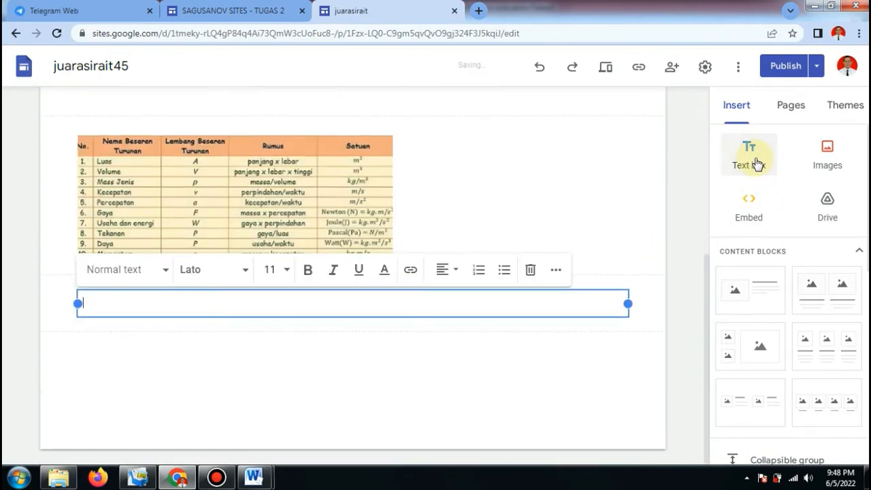
key("alt+Tab")
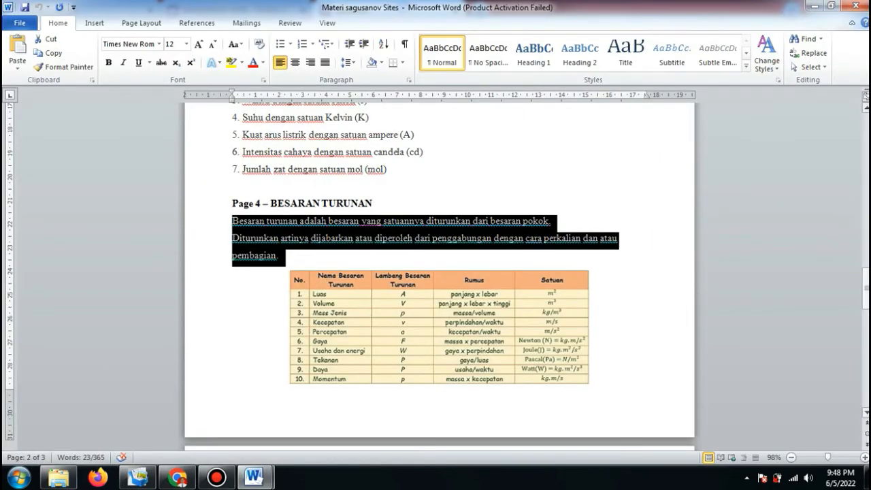
left_click_drag(866, 287, 867, 329)
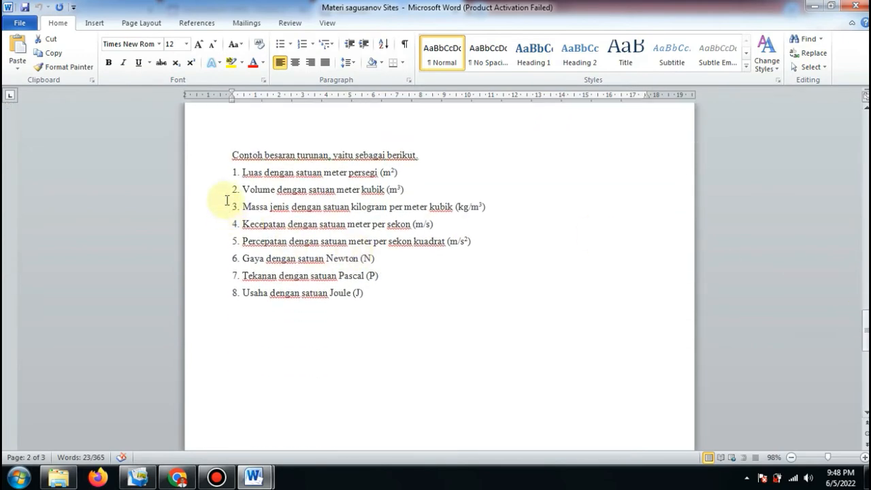
left_click_drag(231, 155, 397, 294)
- Return to the site in Chrome and paste the copied list of examples into the empty text box, removing the extra trailing line
key("alt+Tab")
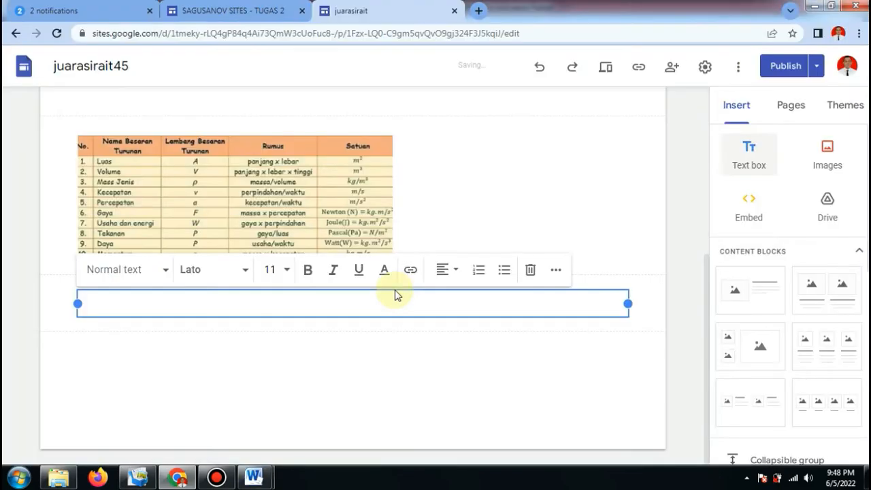
key("ctrl+v")
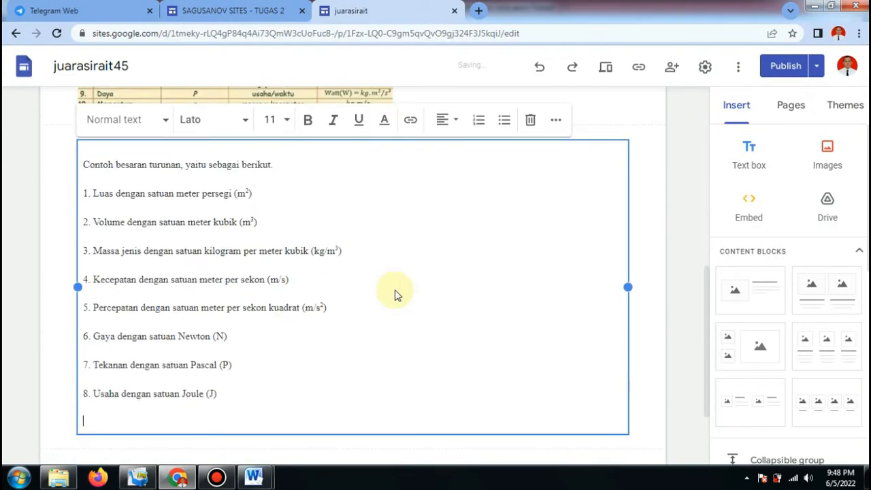
key("BackSpace")
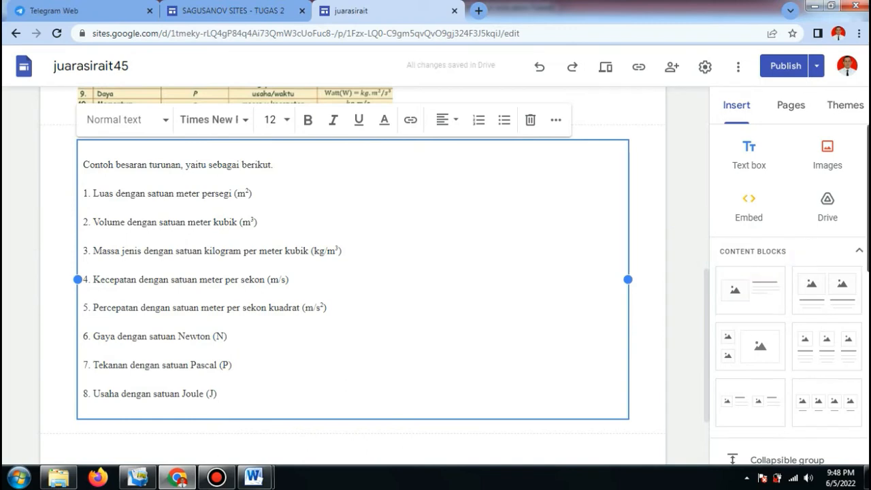
left_click(867, 169)
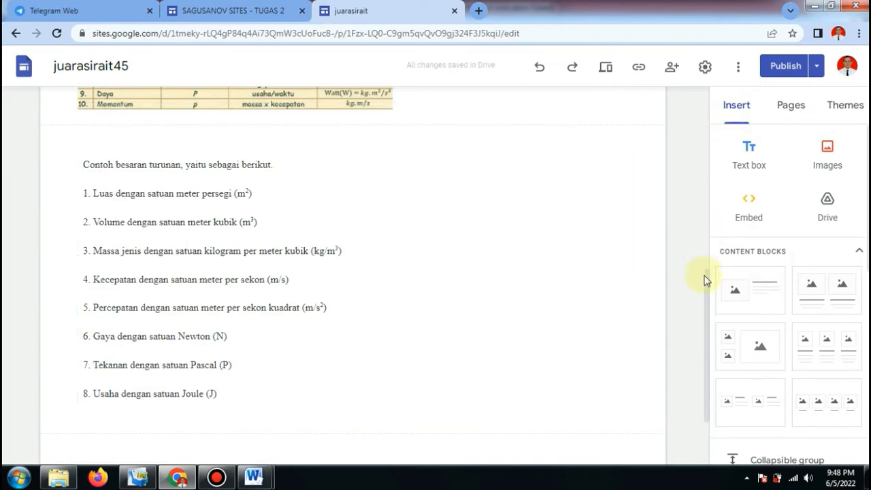
- Check the Tugas 2 requirements in the Telegram class chat, then return to the BESARAN TURUNAN page
left_click_drag(707, 288, 720, 63)
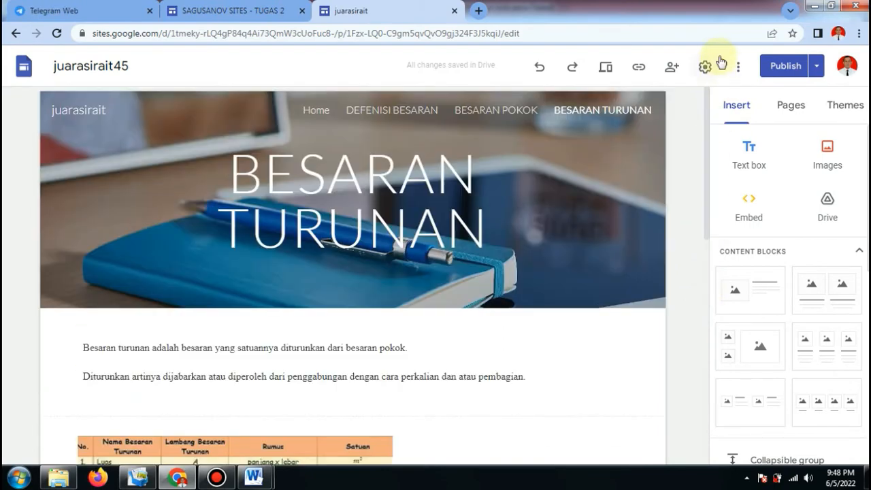
left_click(92, 7)
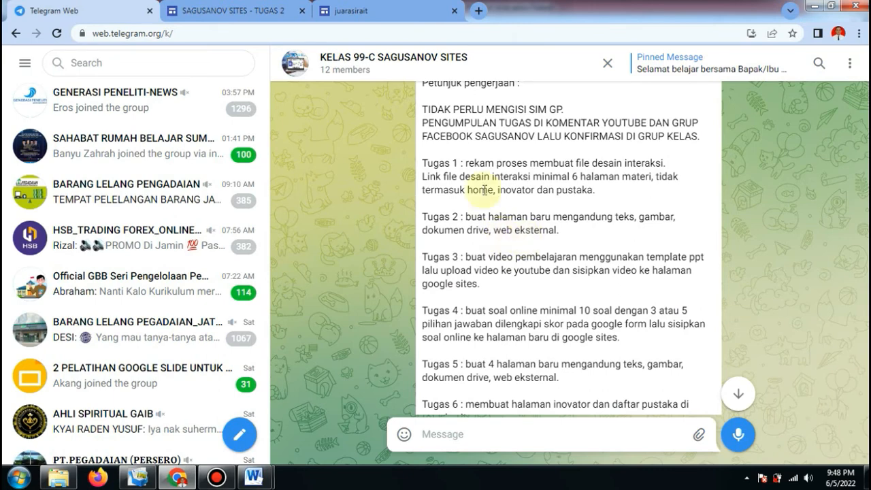
left_click(364, 9)
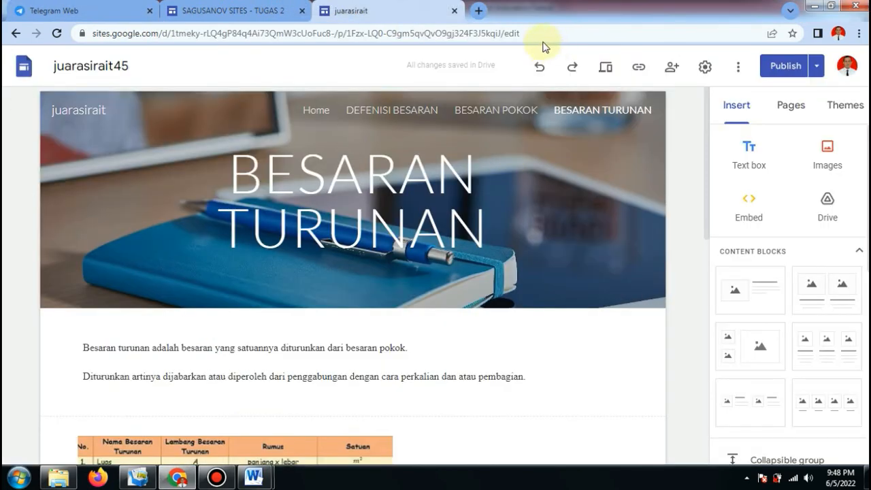
- Open Google in a new browser tab and search for "besaran dan satuan ipa smp"
left_click(480, 12)
type("G")
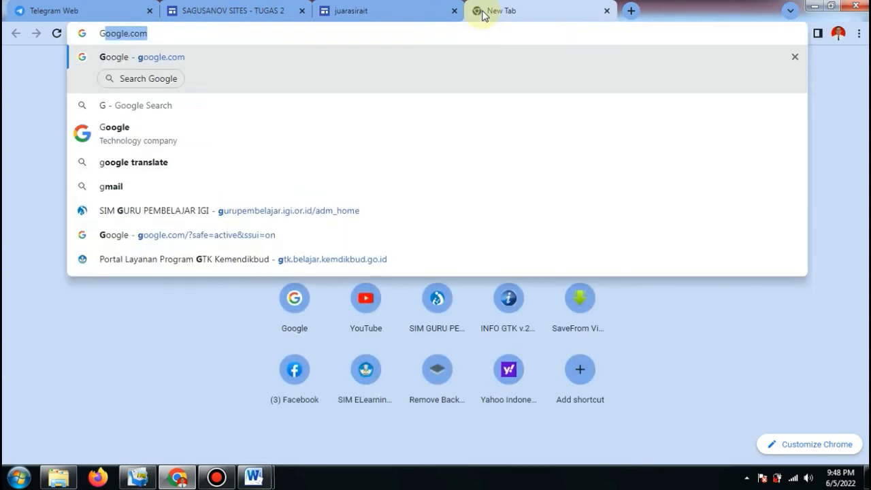
key("Return")
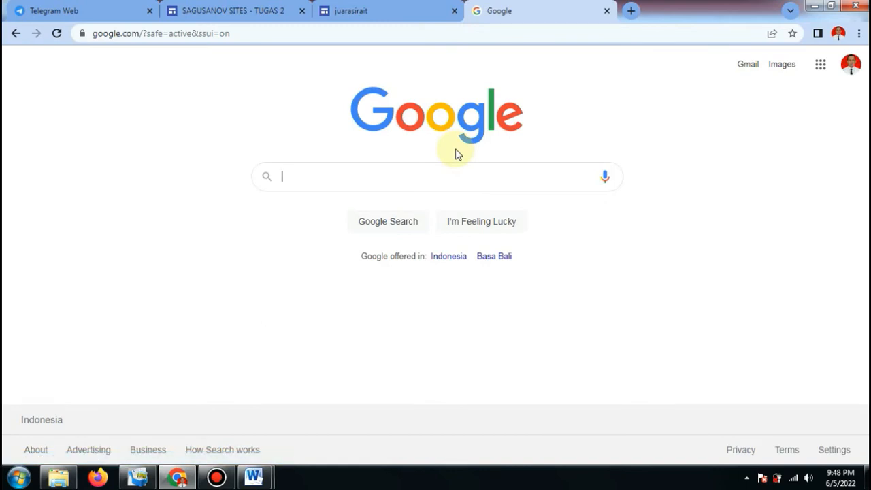
type("ESARAN")
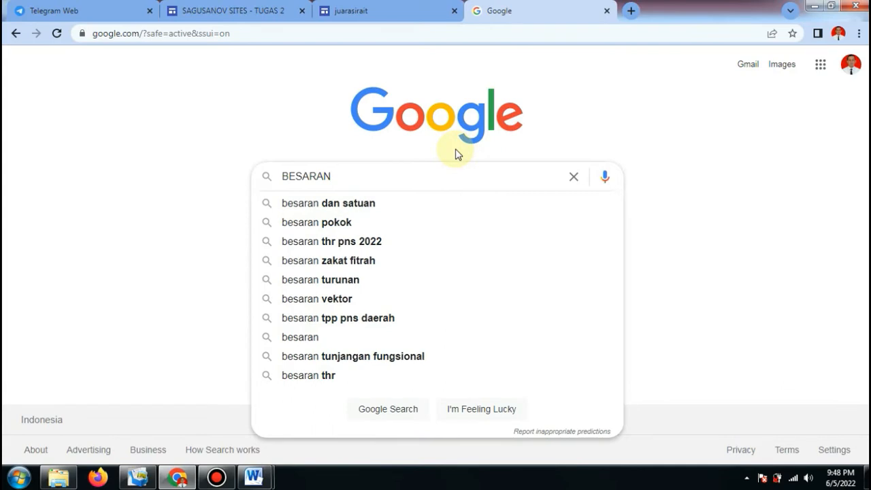
key("Down")
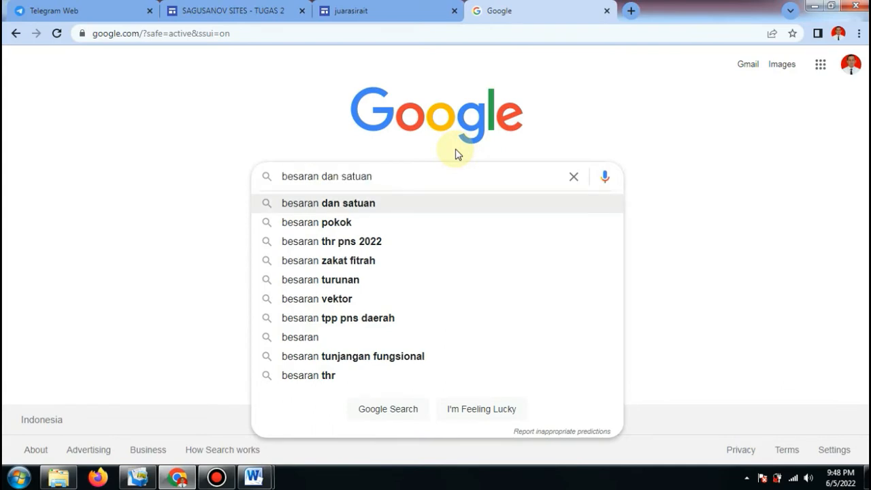
type("S")
key("BackSpace")
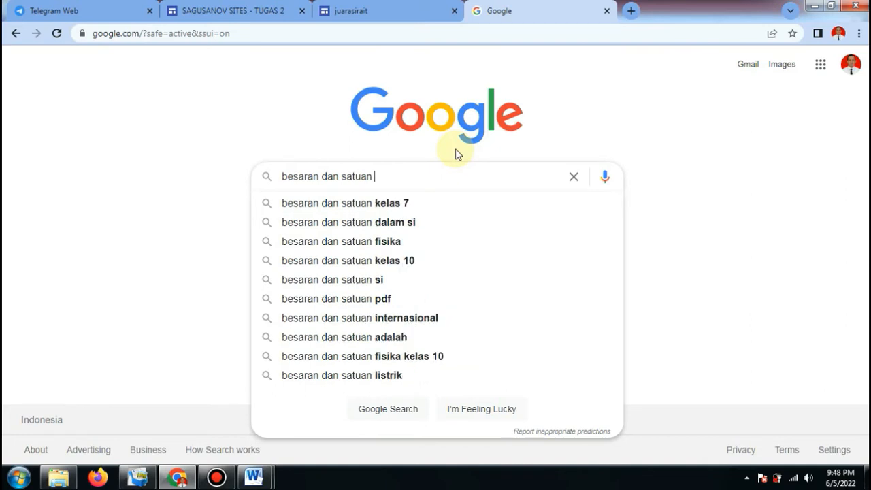
type("I")
key("BackSpace")
type("ip")
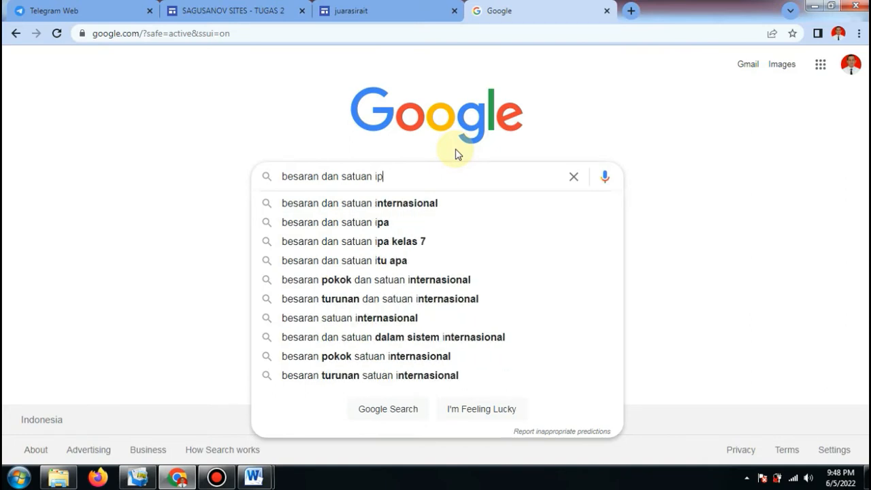
type("a smp")
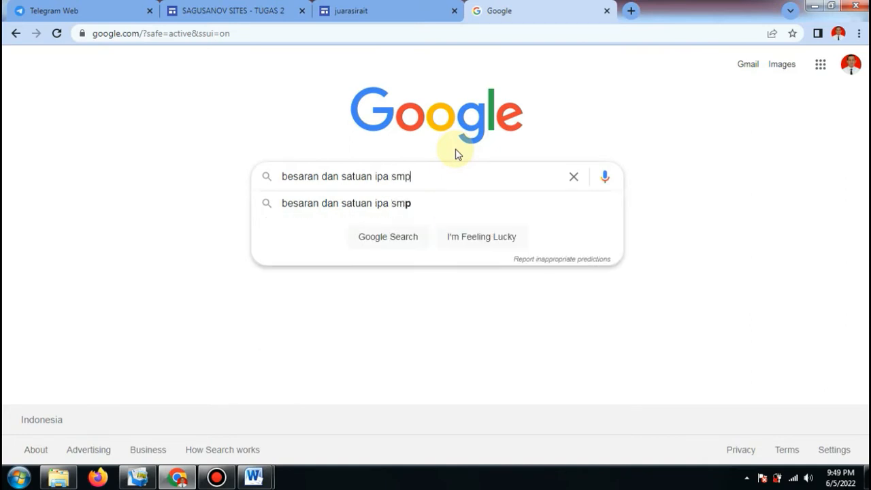
key("Return")
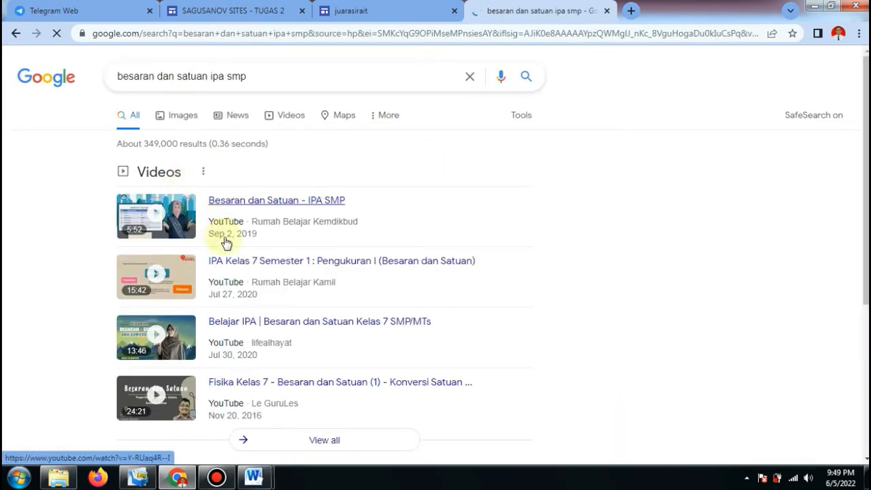
- Open the ringtimesbali search result "Besaran Pokok SI dan Nama Satuannya, Materi IPA SMP" in a new tab and switch to it
scroll(294, 306, "down", 4)
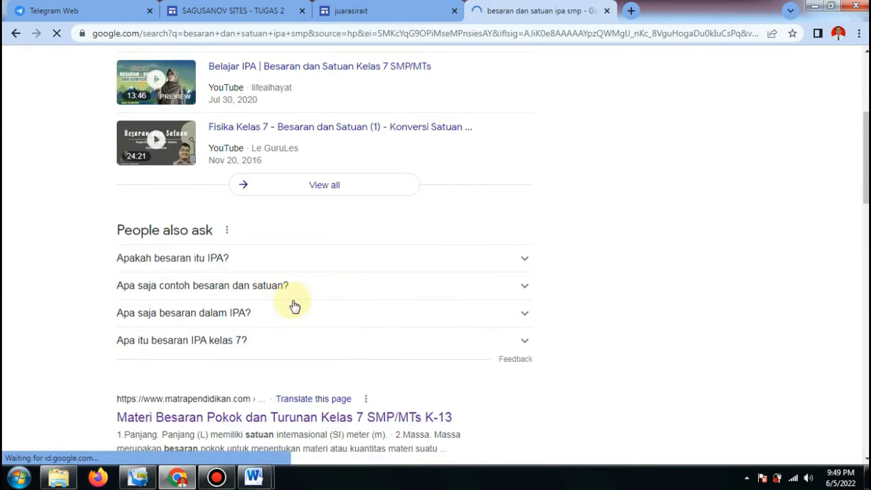
scroll(294, 306, "down", 1)
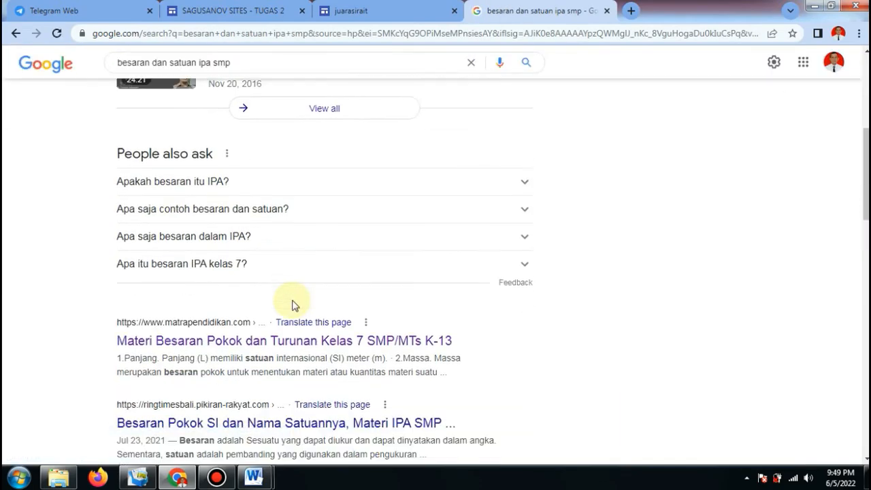
right_click(282, 422)
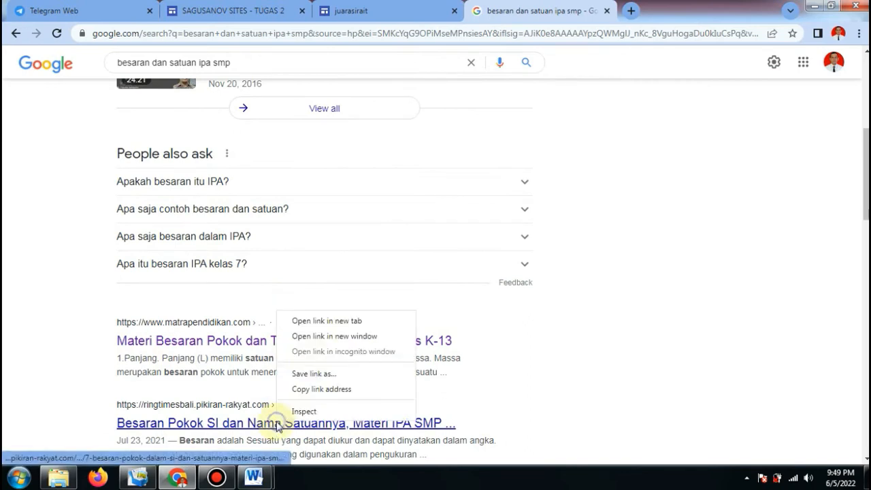
left_click(310, 321)
left_click(678, 14)
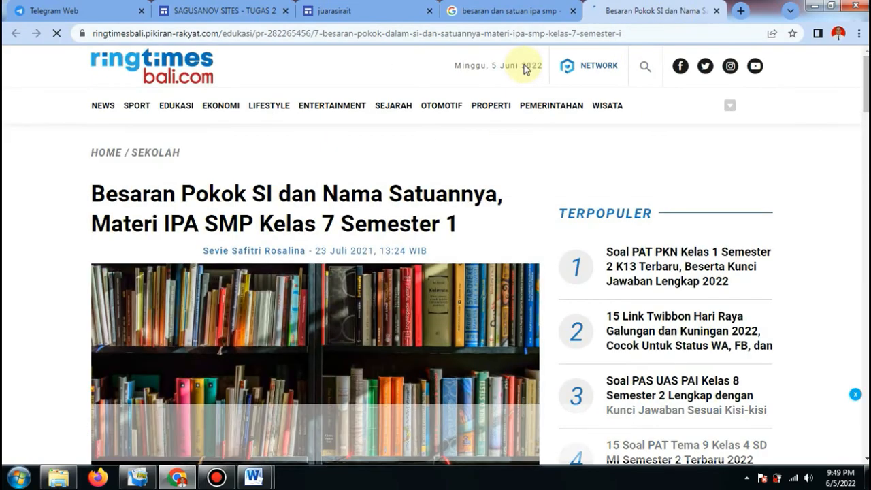
- Copy the ringtimesbali article's URL and return to the site's BESARAN POKOK page, going to its end
left_click(431, 34)
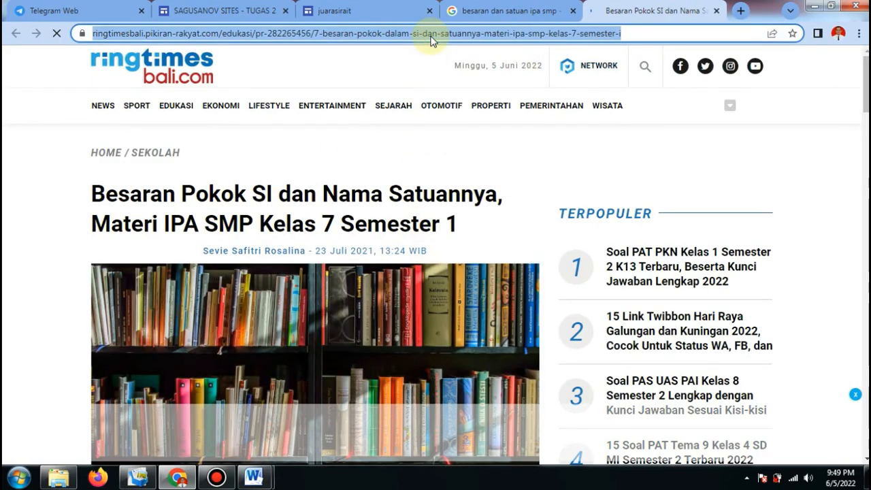
right_click(430, 39)
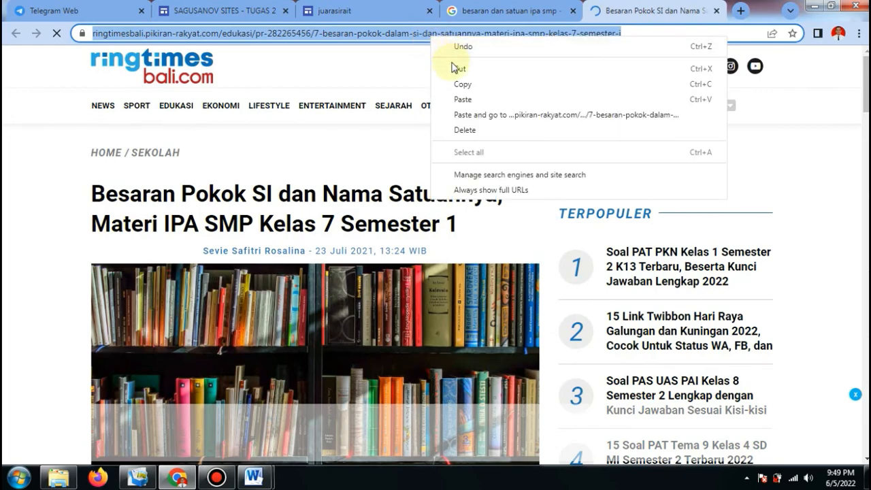
left_click(454, 85)
left_click(339, 11)
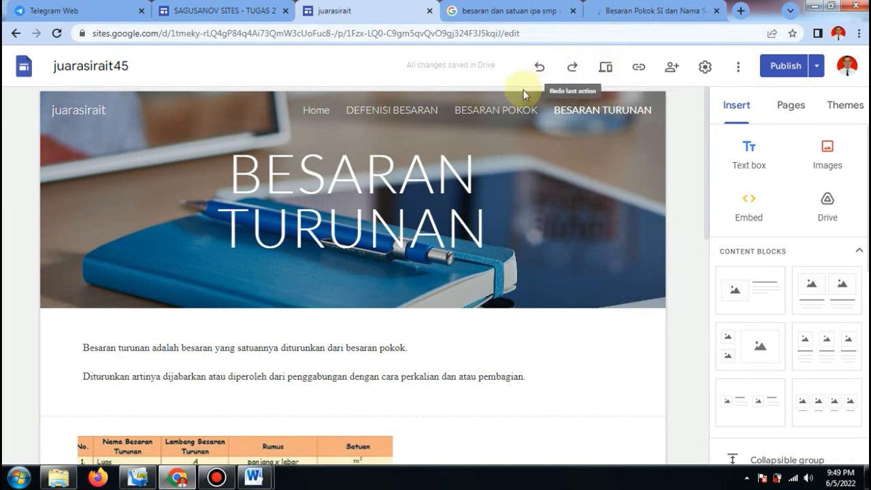
left_click(504, 111)
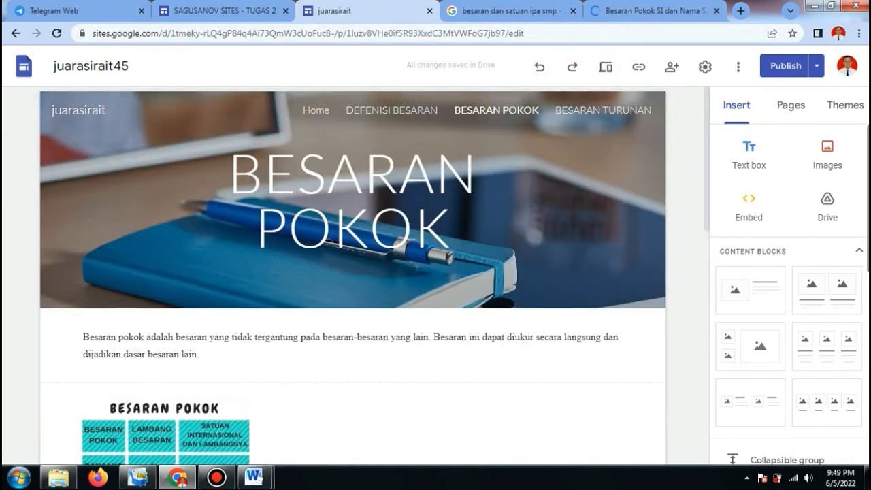
left_click_drag(710, 146, 711, 397)
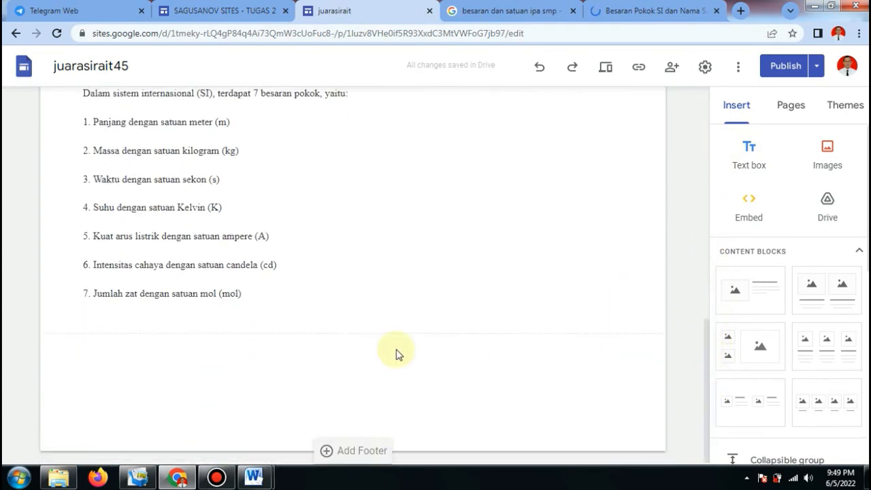
- Embed the copied article URL as a Preview below the list of seven base quantities on the BESARAN POKOK page
left_click(381, 342)
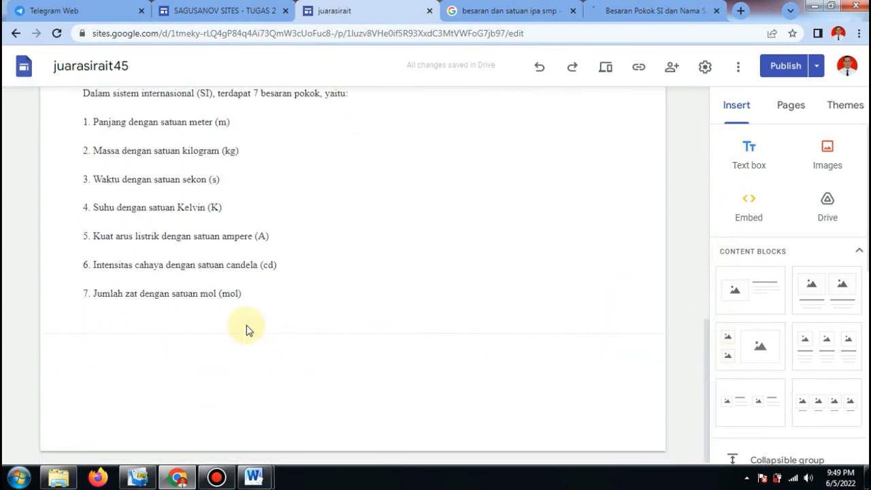
left_click(217, 308)
left_click(216, 301)
left_click(214, 333)
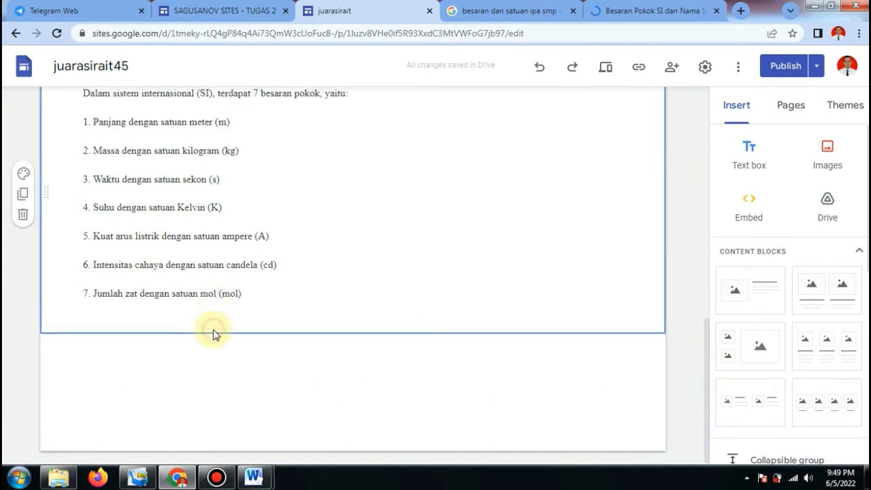
left_click(282, 366)
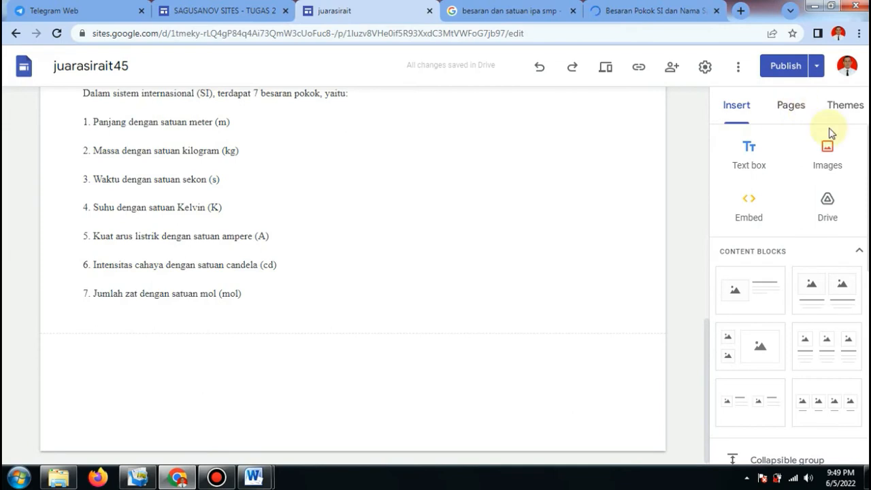
left_click(751, 204)
right_click(427, 273)
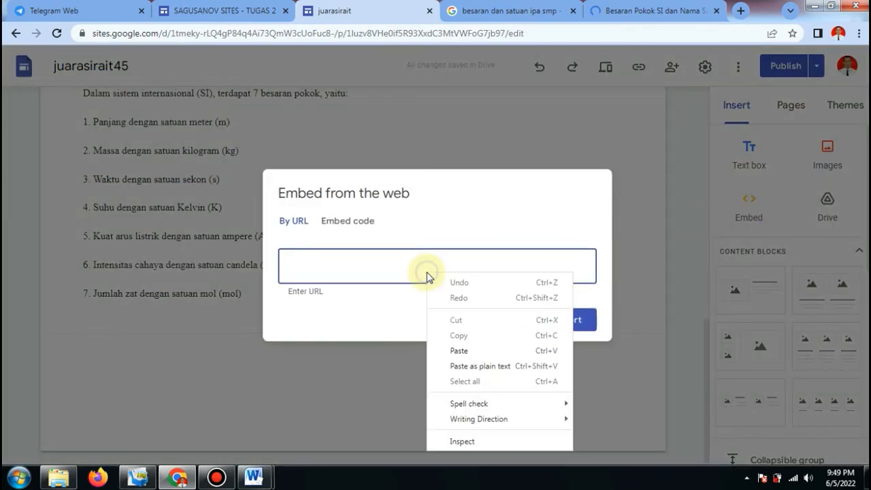
left_click(467, 350)
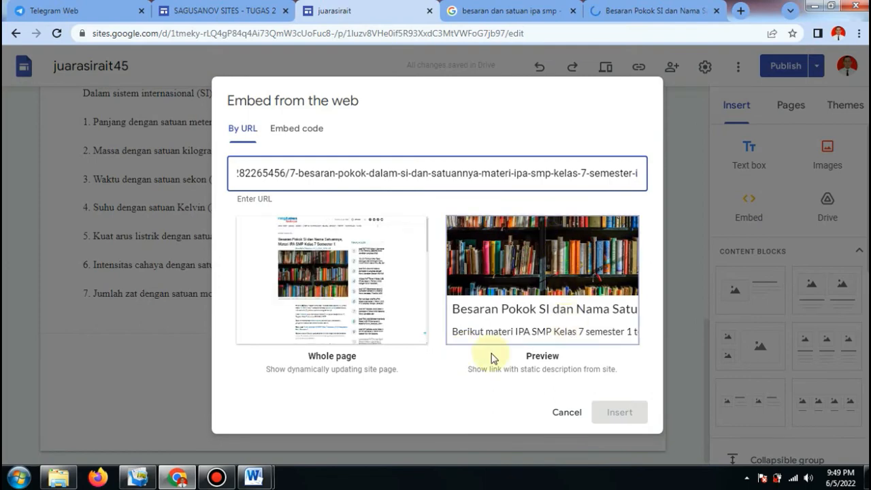
left_click(535, 264)
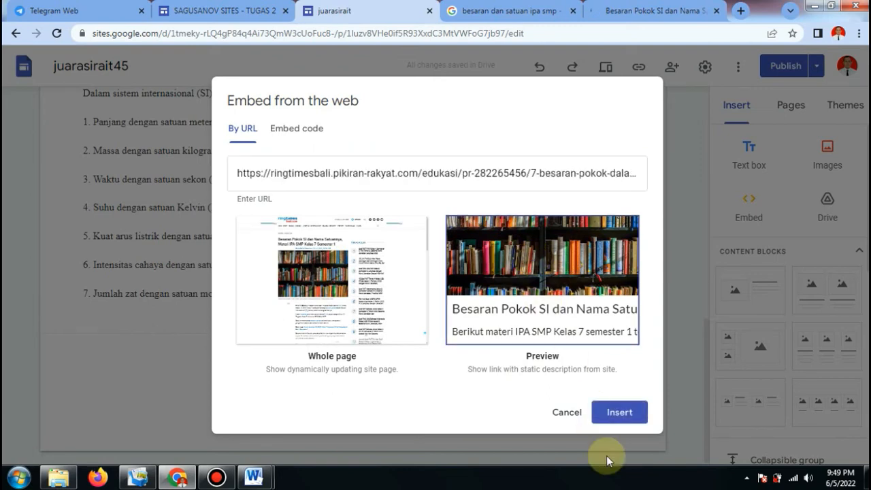
left_click(620, 418)
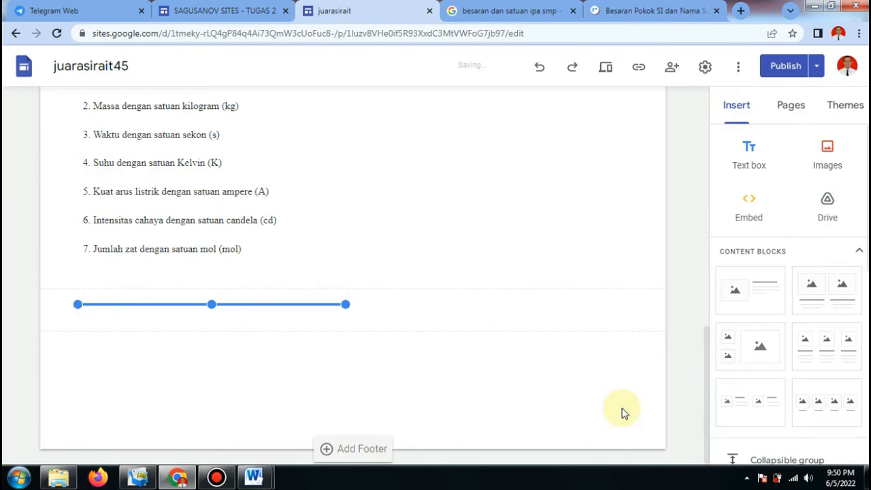
- Widen the embedded article preview to about two thirds of the page width and check its full content
left_click_drag(706, 314, 714, 352)
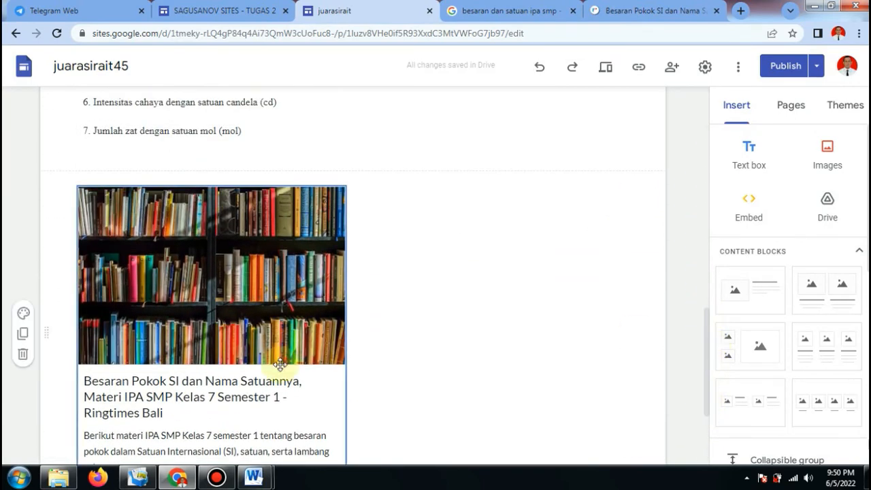
left_click(329, 354)
left_click_drag(346, 333, 487, 333)
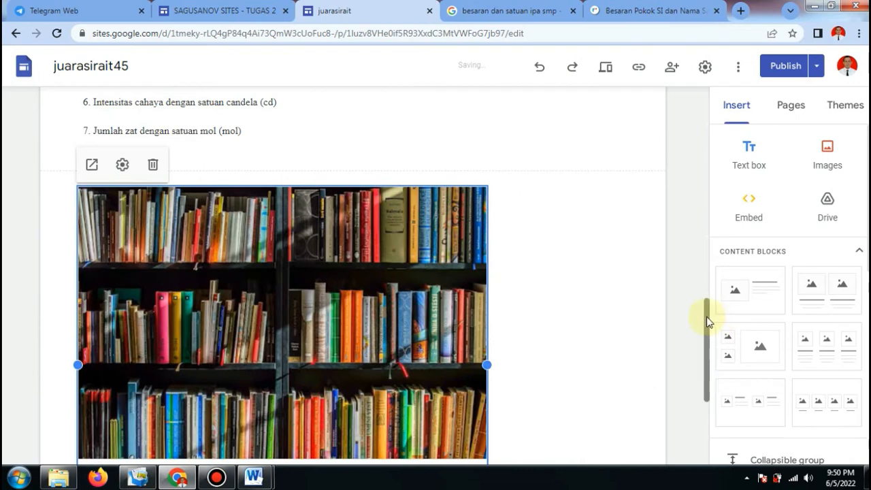
left_click_drag(706, 315, 708, 418)
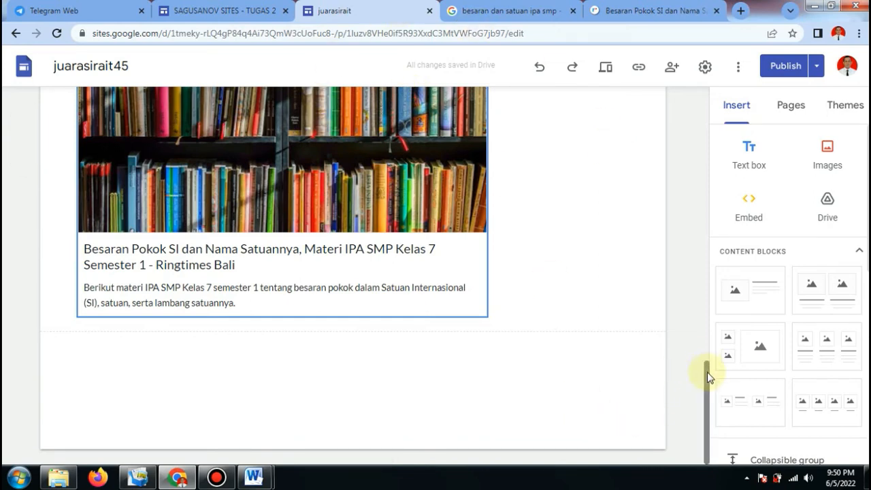
- Open the DEFENISI BESARAN page and go to the empty area below its last paragraph
left_click_drag(708, 378, 702, 85)
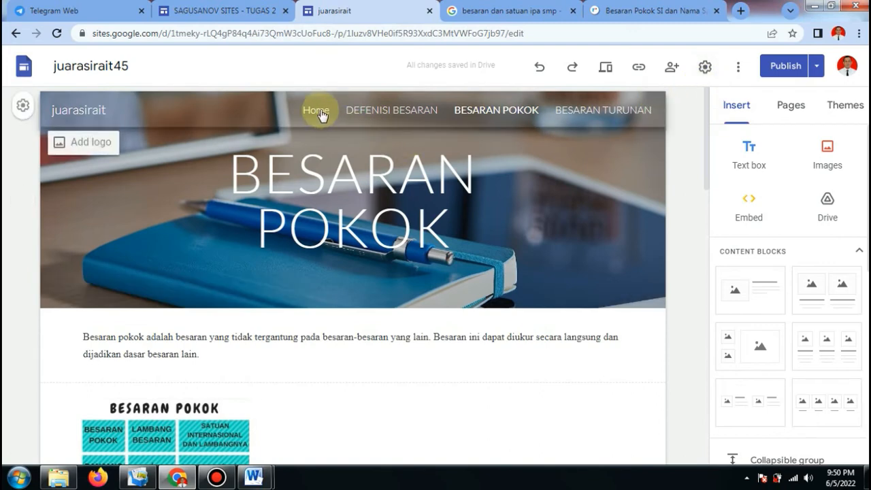
left_click(373, 115)
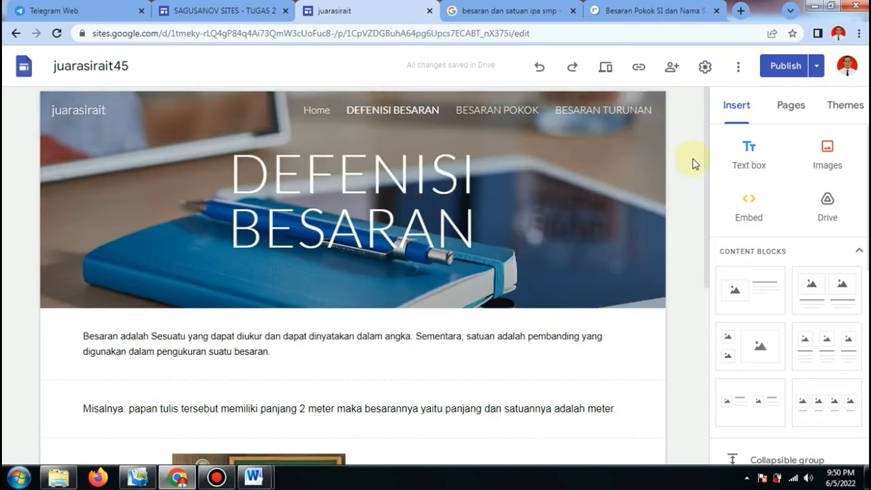
left_click_drag(708, 151, 721, 358)
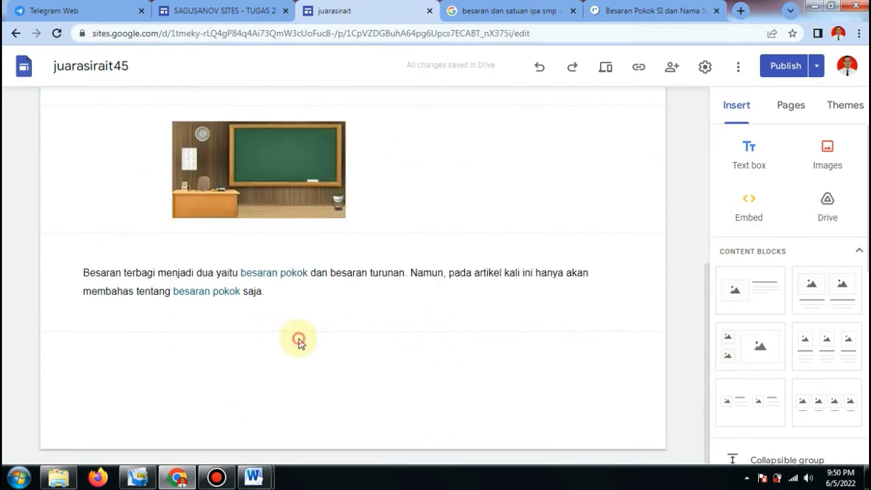
- Insert the "Materi sagusano..." document from the Sagusanov Sites folder in Google Drive below the last paragraph
left_click(828, 204)
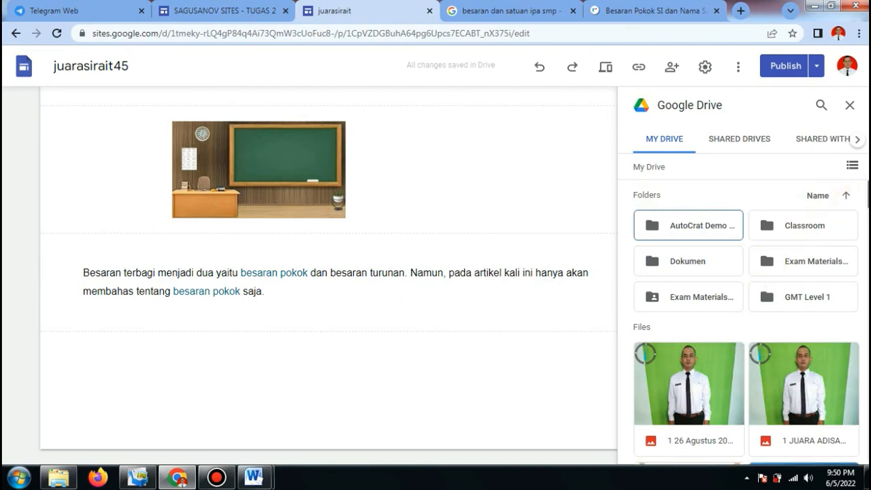
scroll(744, 323, "down", 10)
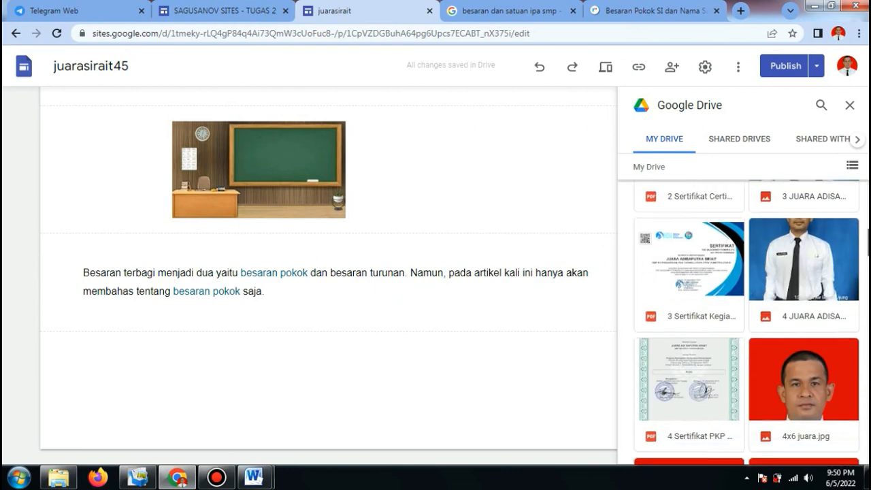
scroll(747, 322, "down", 10)
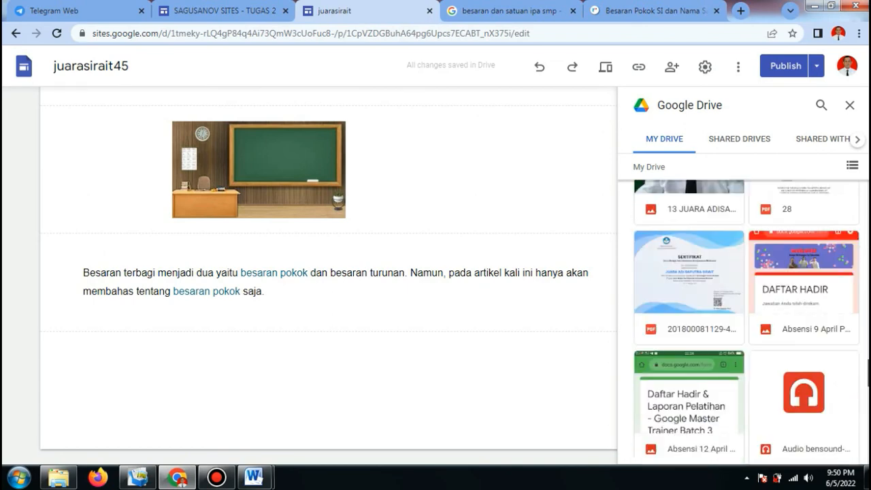
scroll(747, 322, "up", 20)
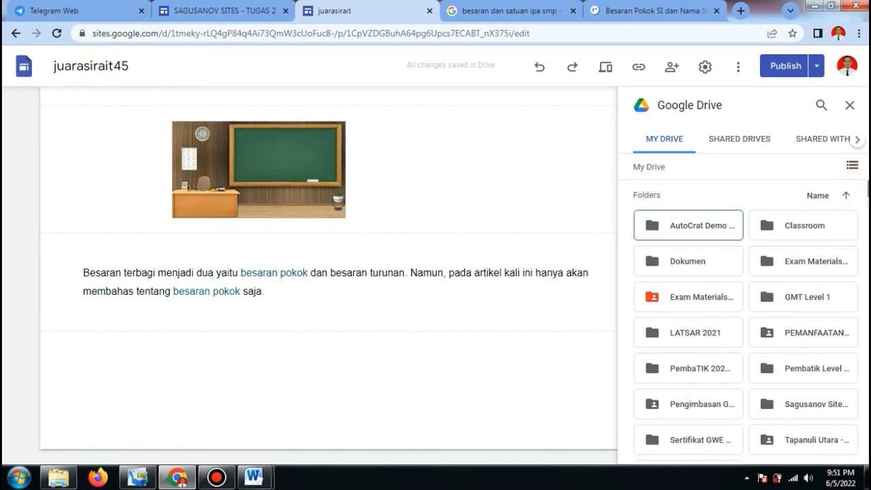
scroll(744, 323, "down", 2)
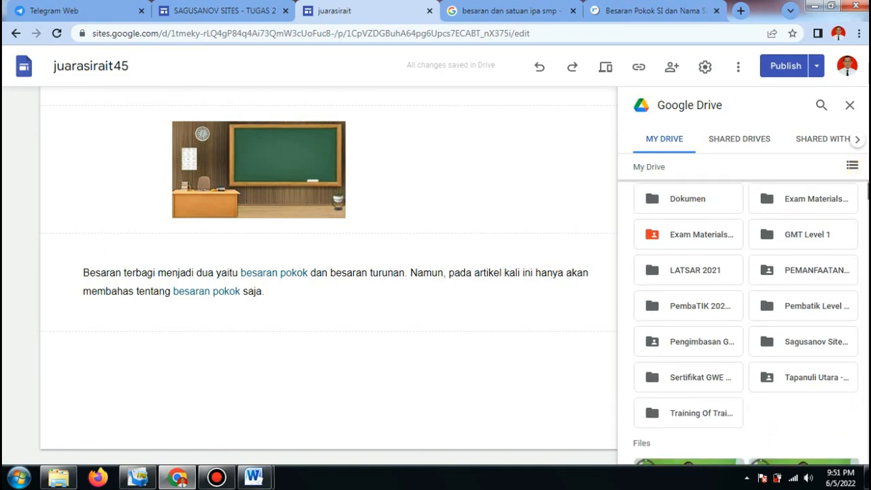
scroll(856, 253, "down", 1)
double_click(821, 330)
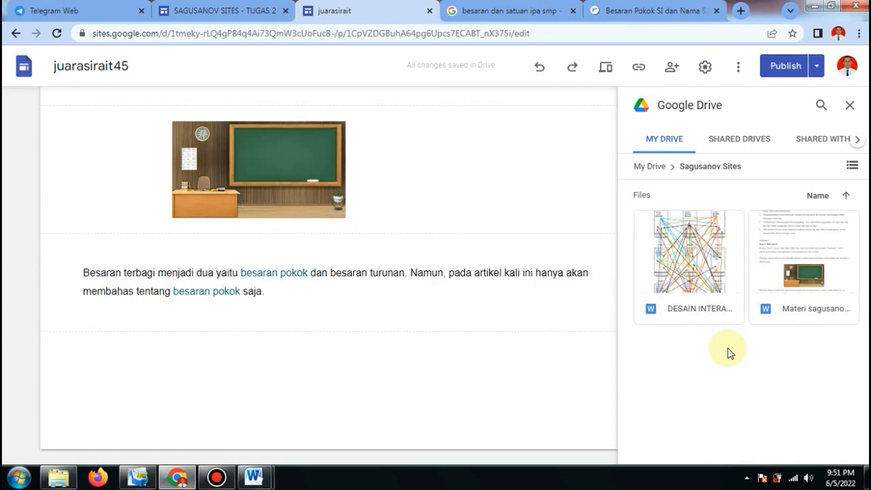
left_click(800, 273)
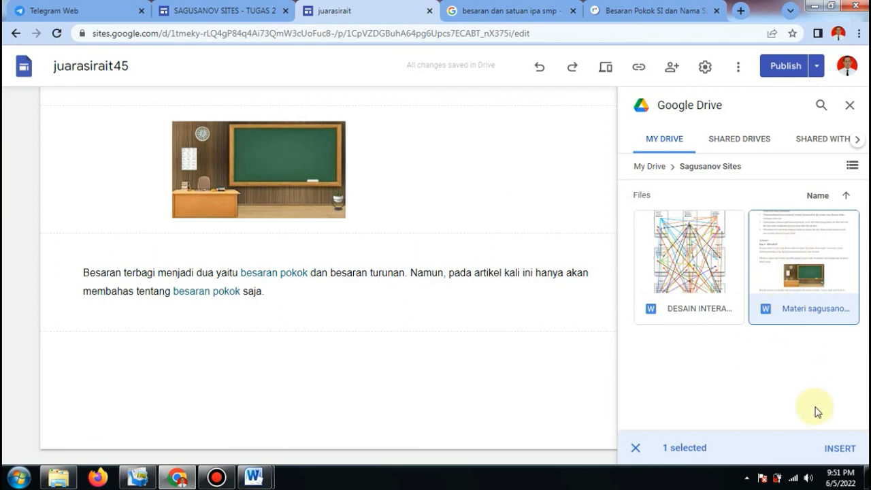
left_click(842, 448)
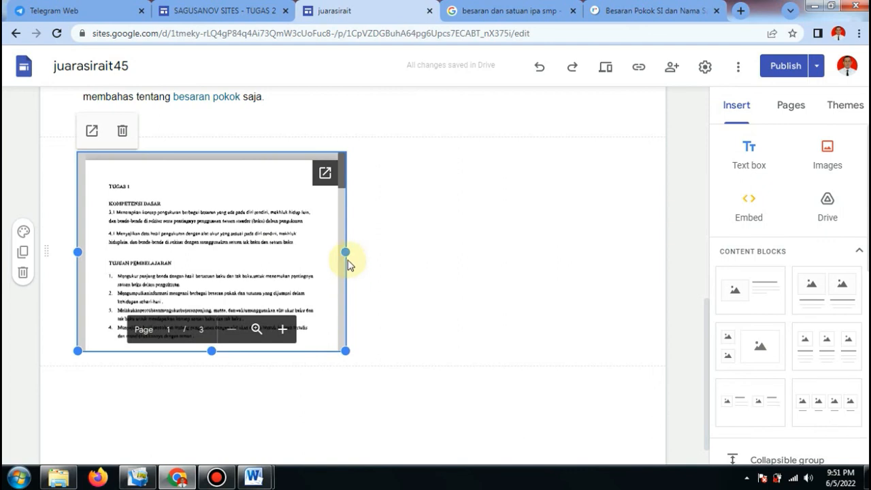
left_click(381, 263)
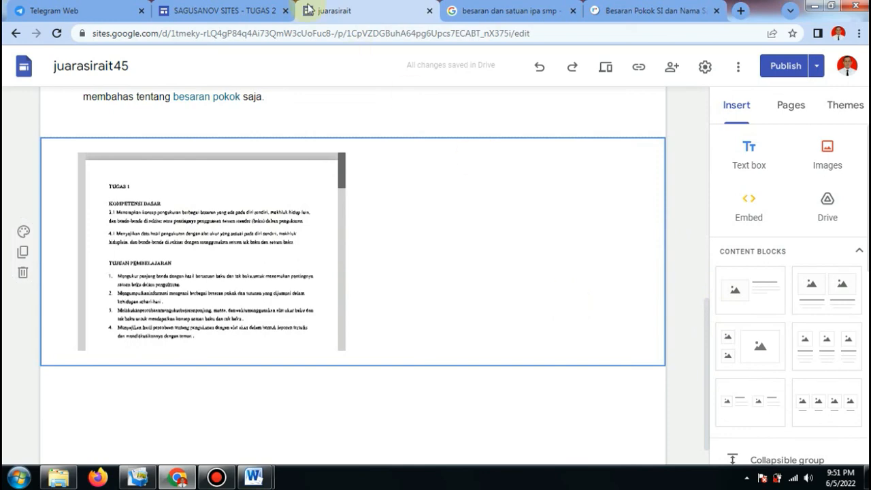
- Check the TUGAS 2 instructions on the SAGUSANOV SITES page
left_click(224, 11)
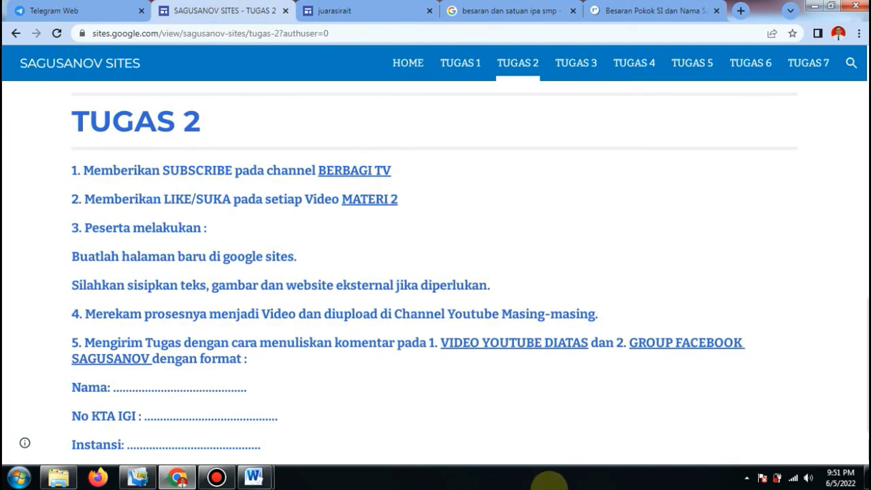